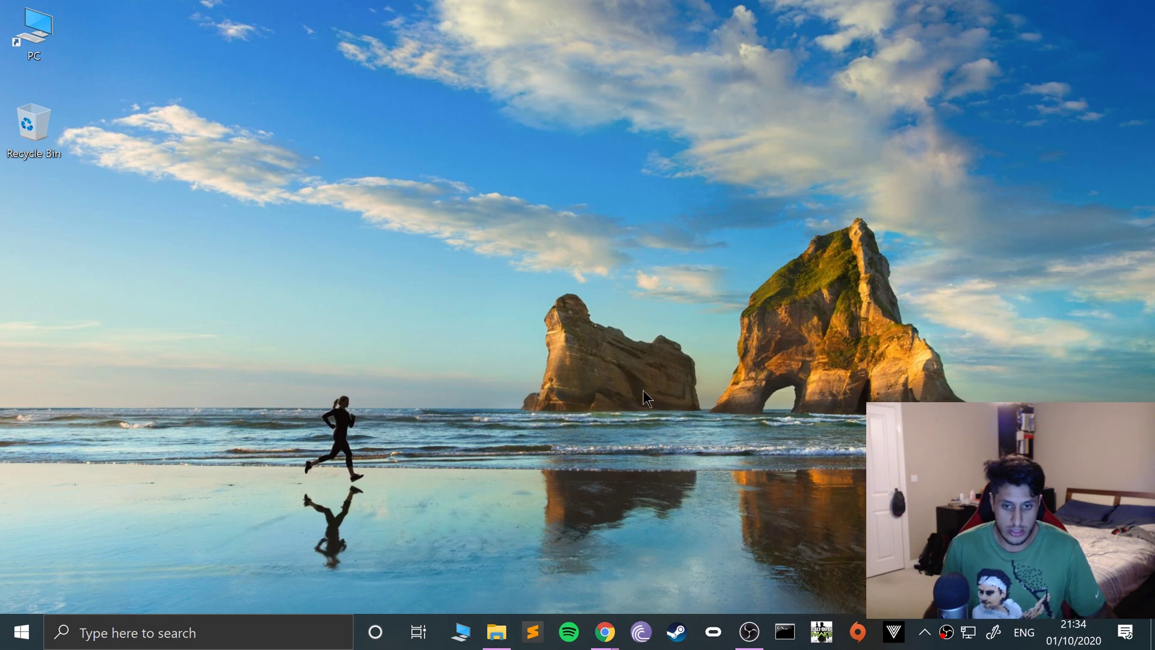
Google 'wired xbox 360 controller' in a new browser tab.
mouse_move(602, 633)
left_click(673, 585)
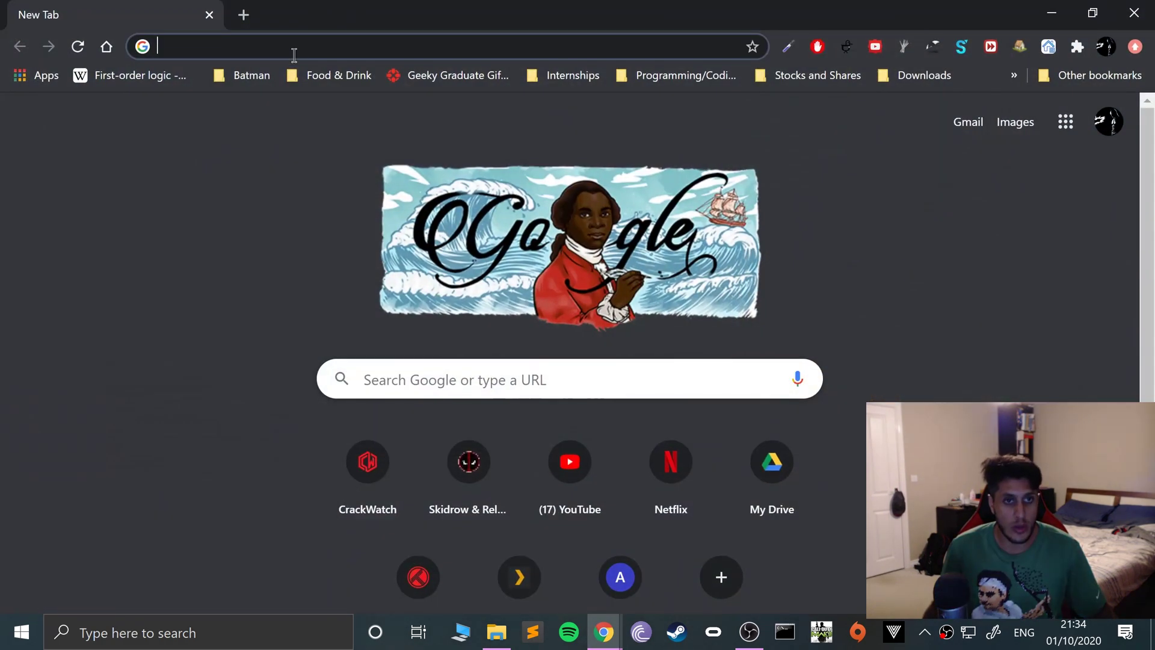
left_click(293, 53)
type("wired ")
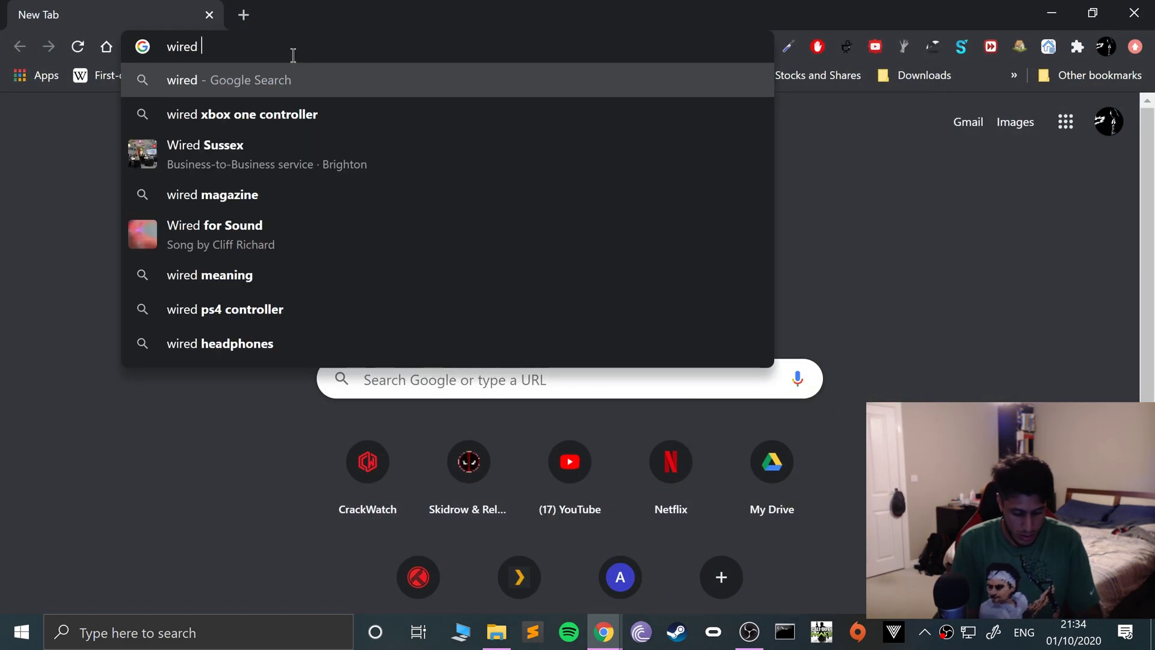
type("xbox 360 cont")
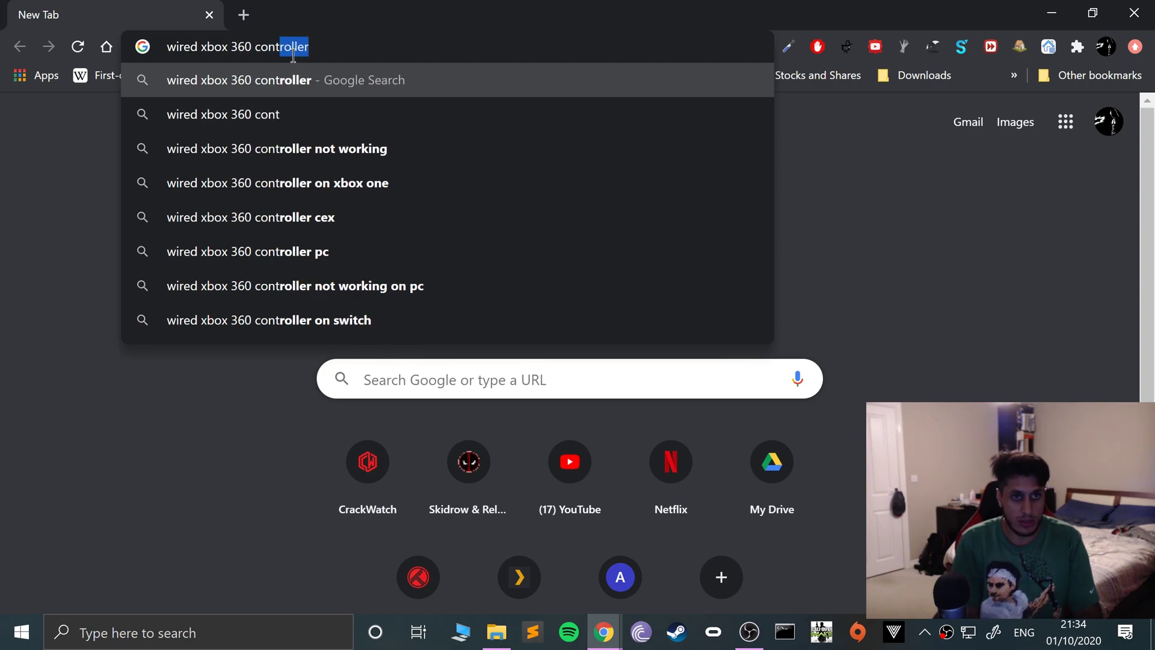
key("Return")
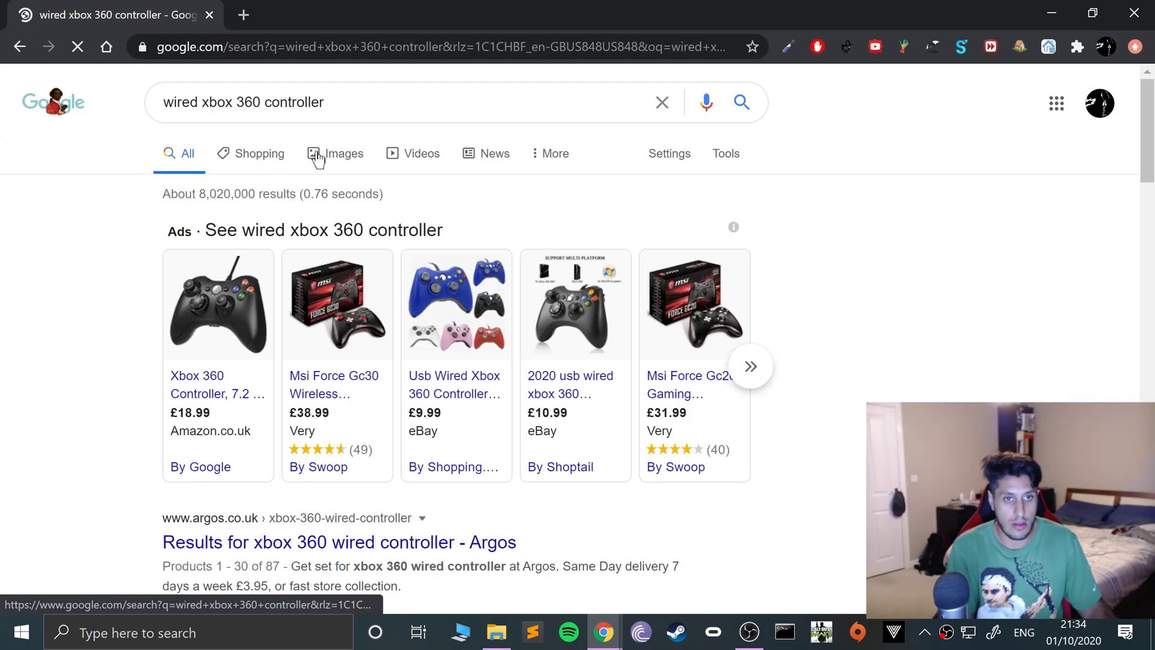
Switch to image results and preview the Official Xbox 360 Common Controller image.
left_click(316, 156)
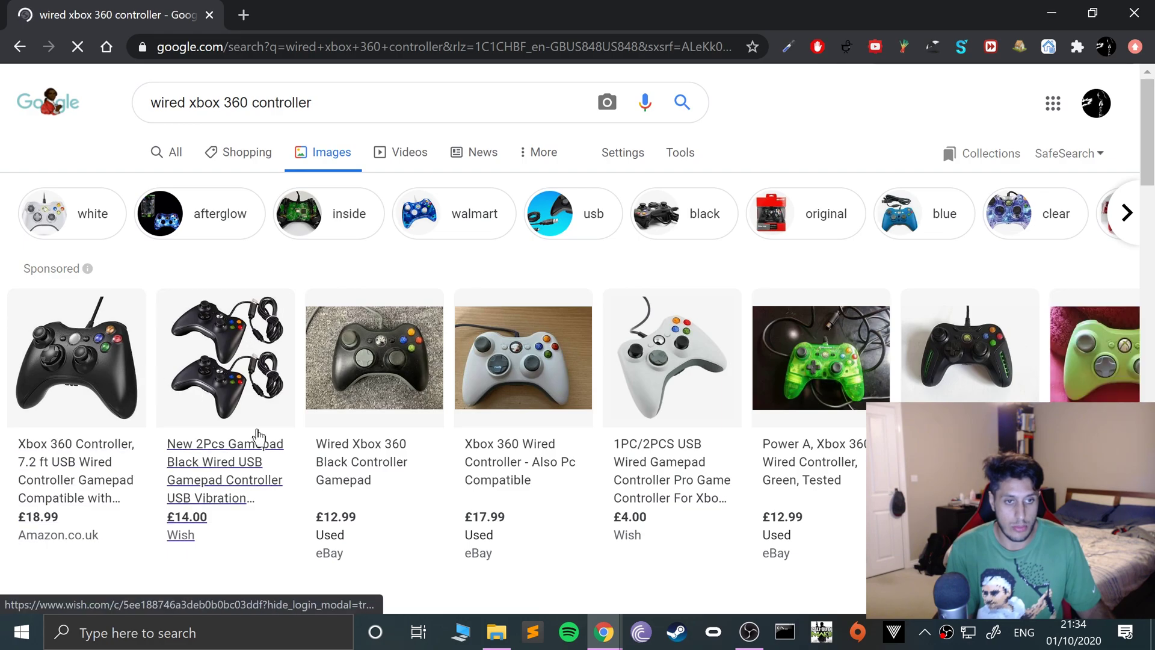
scroll(306, 263, "down", 5)
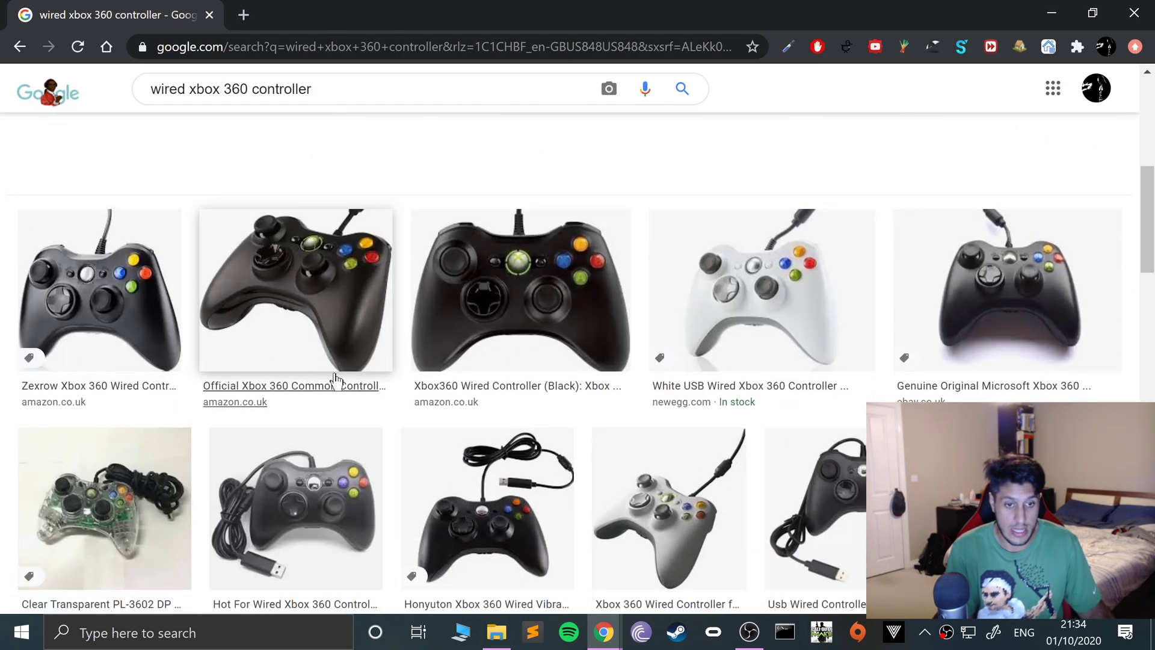
left_click(298, 289)
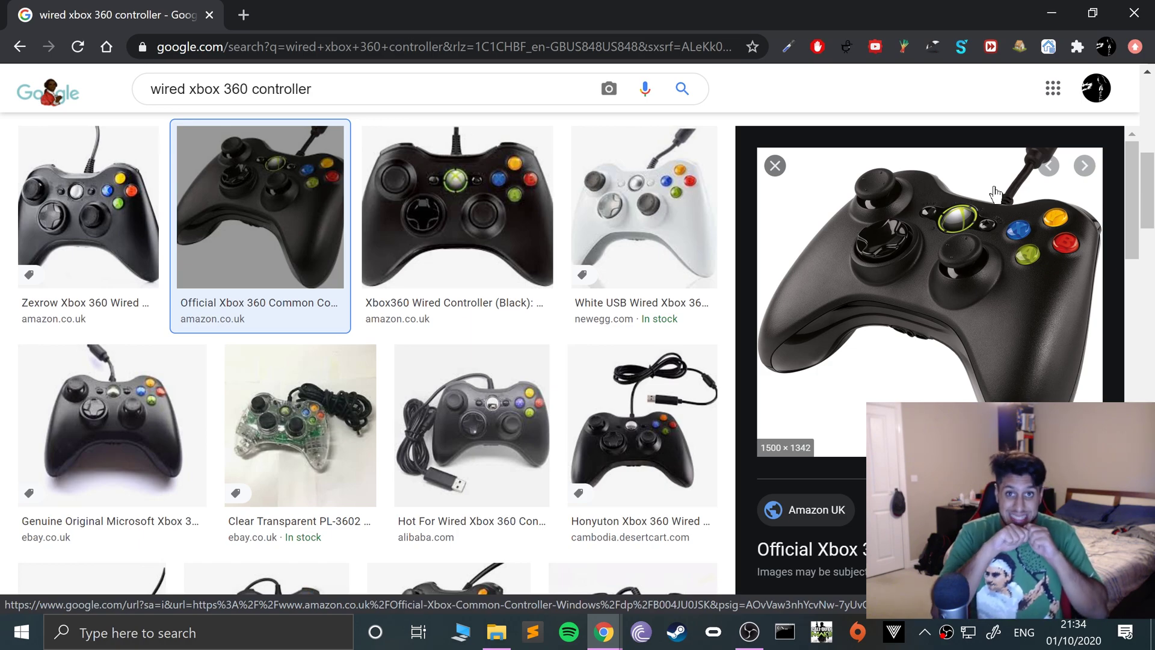
scroll(879, 250, "down", 5)
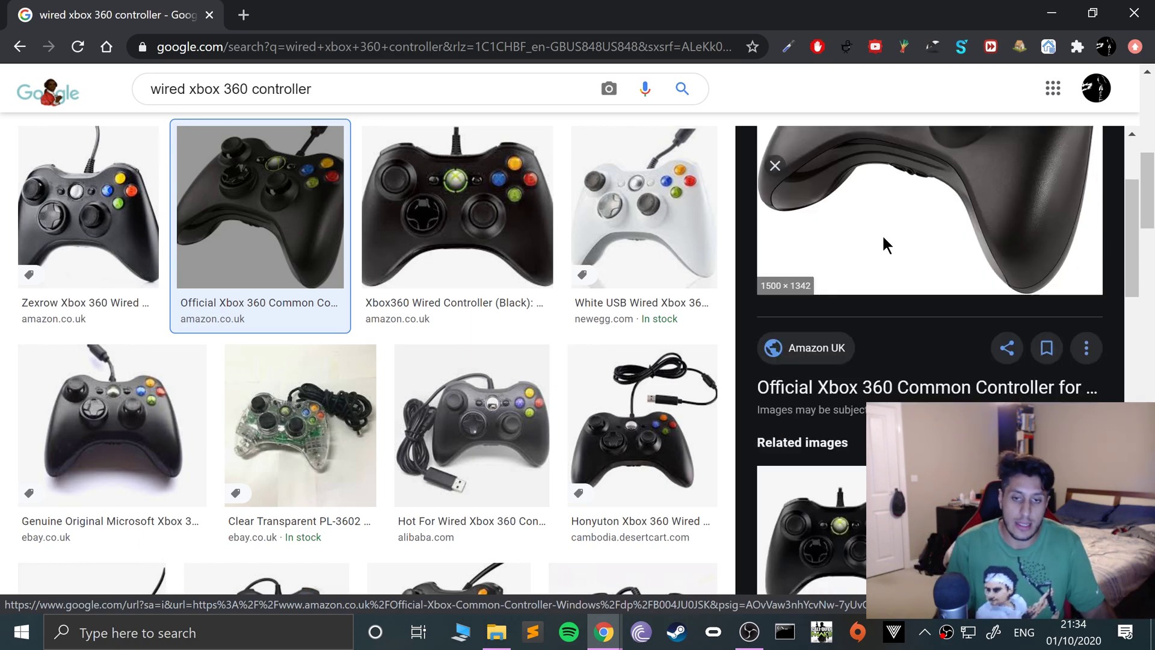
scroll(518, 320, "down", 5)
scroll(516, 314, "down", 1)
scroll(523, 301, "up", 8)
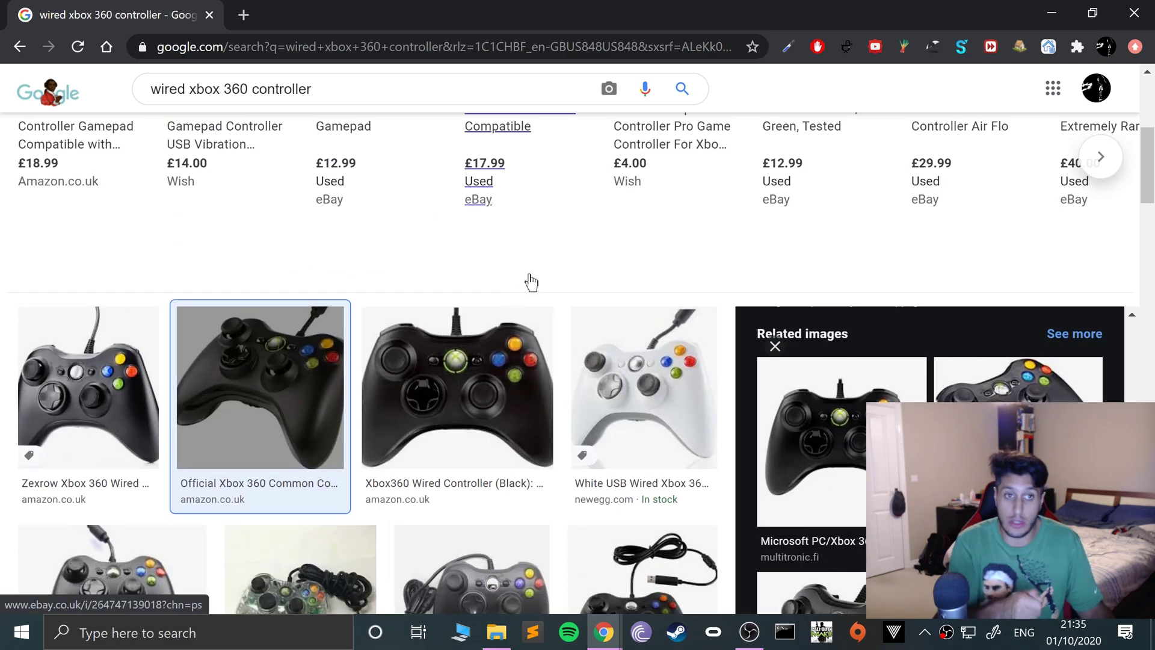
scroll(531, 282, "up", 5)
Search Start for 'game' and open Set up USB game controllers.
left_click(22, 623)
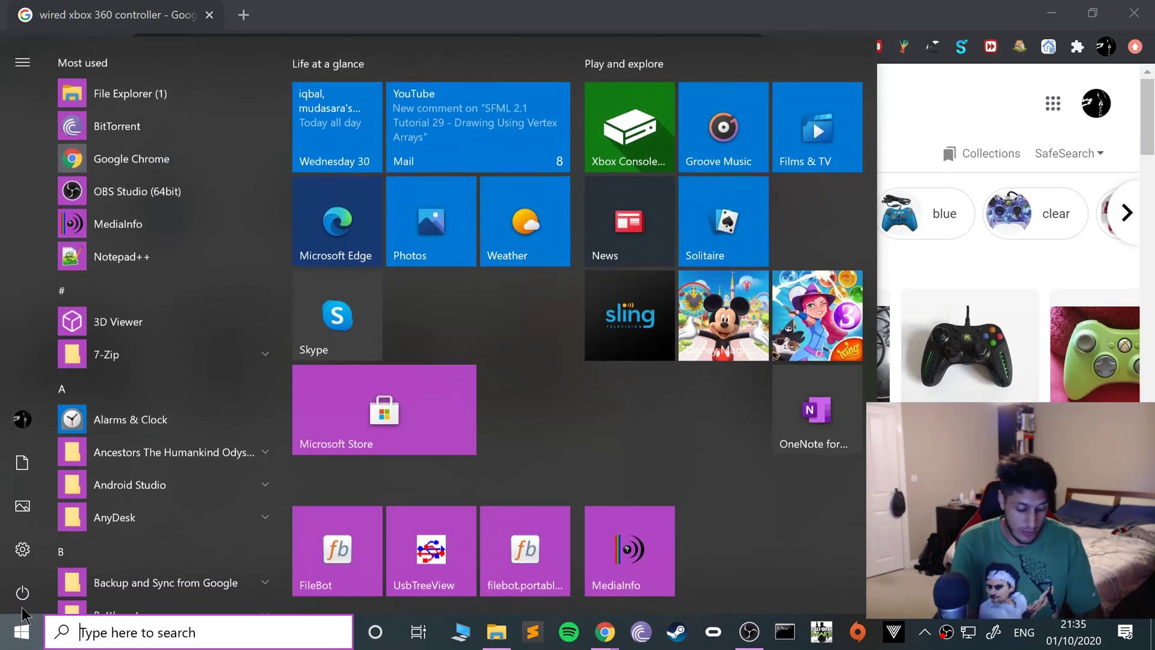
type("game")
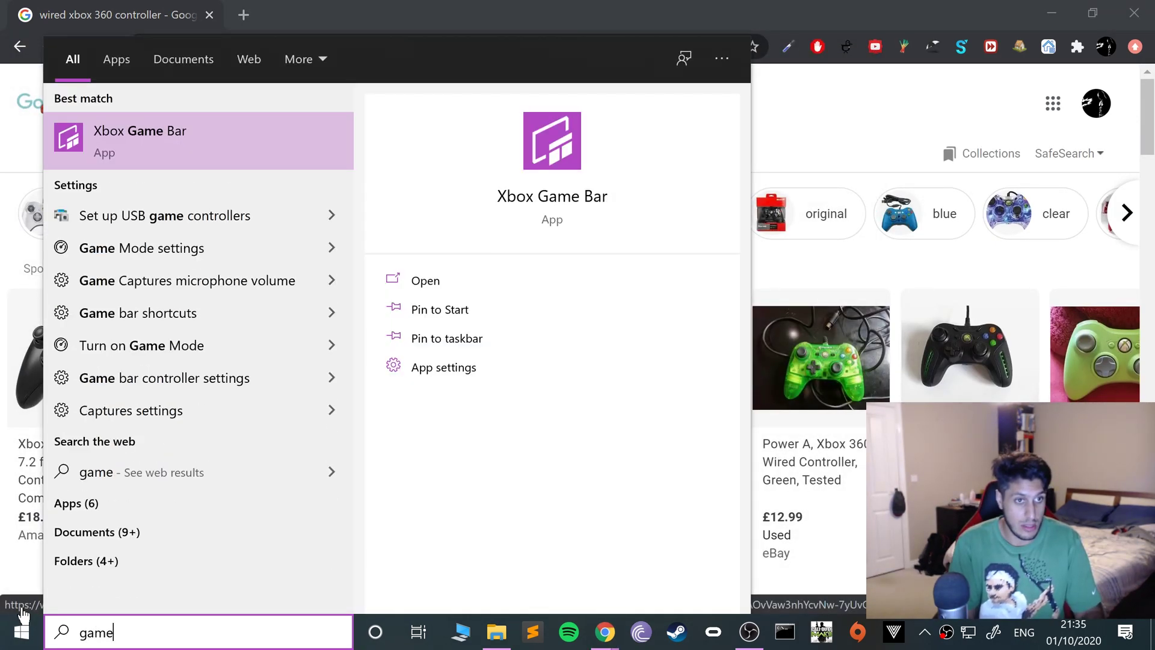
key("Down")
key("Return")
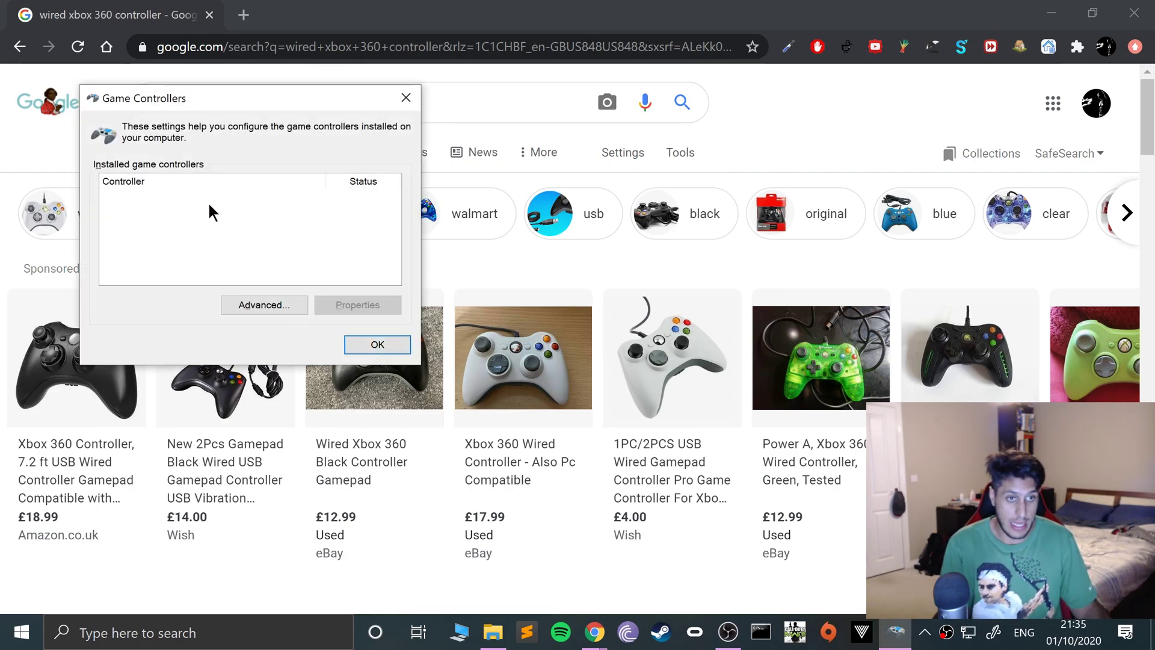
Search 'wired xbox one controller' and preview the white wired Xbox One controller image.
double_click(460, 103)
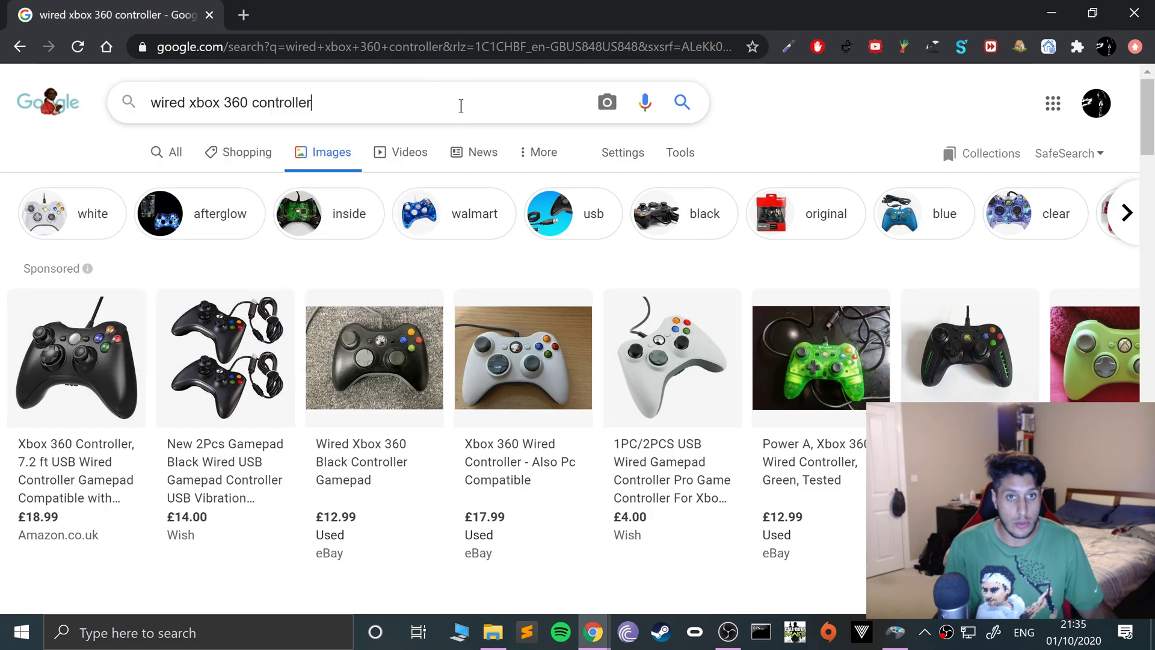
left_click(460, 103)
double_click(229, 97)
type("one")
key("Return")
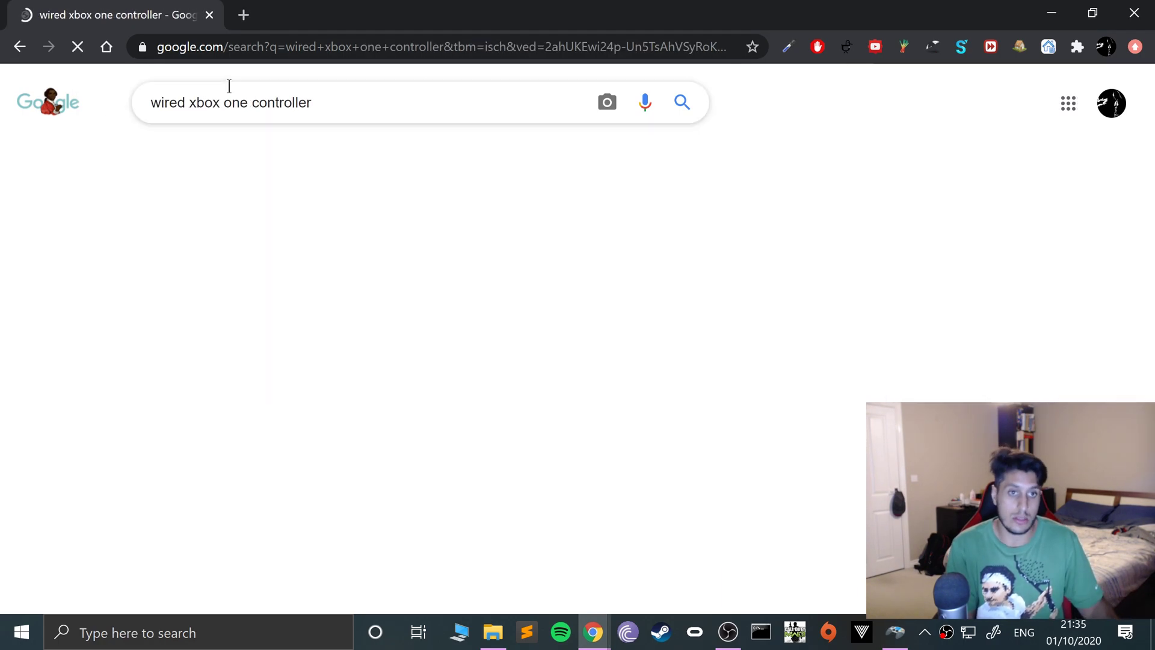
scroll(348, 180, "down", 2)
scroll(597, 450, "down", 2)
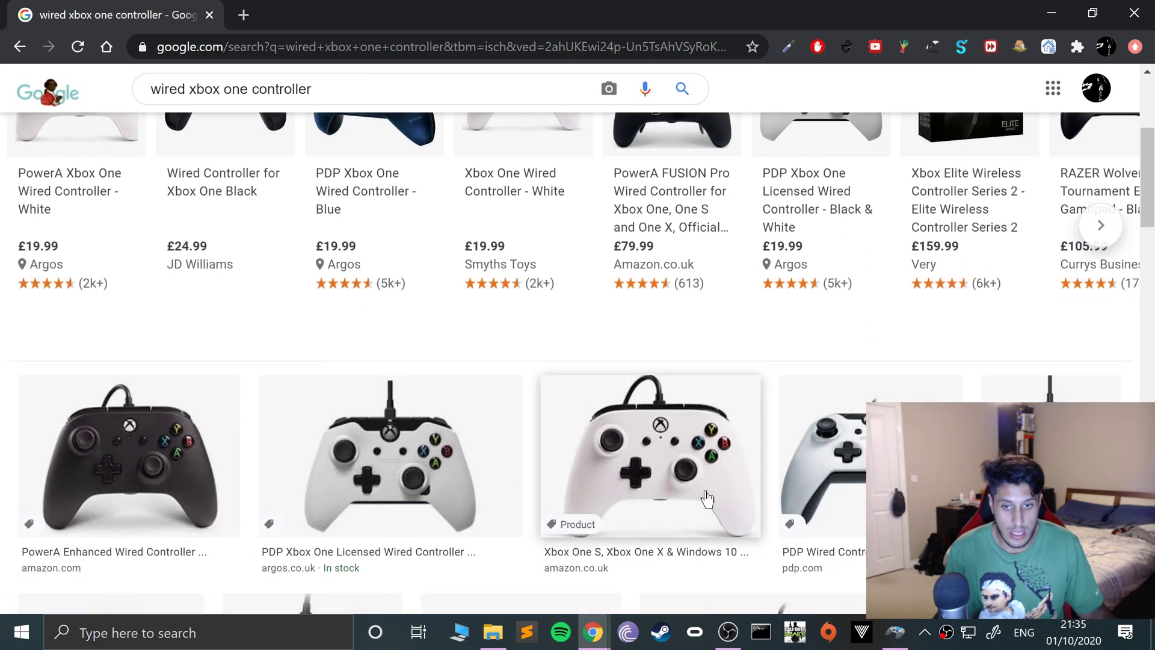
left_click(597, 451)
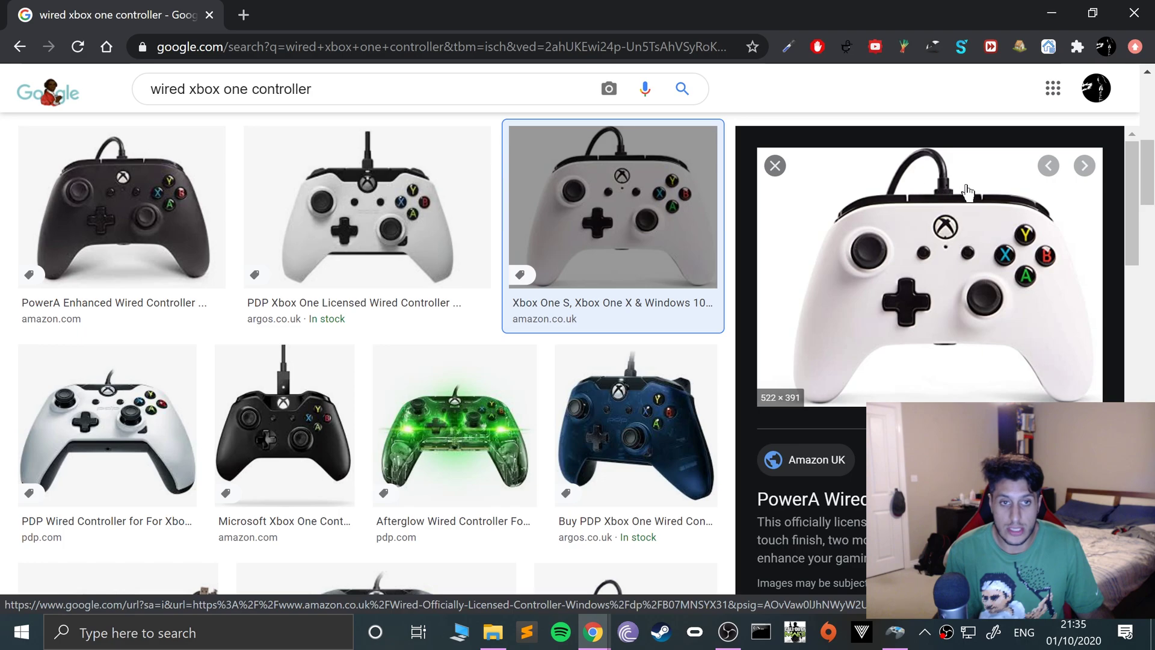
scroll(285, 252, "up", 5)
Rewrite the query as 'xbox 360 controller' and run the search.
left_click_drag(334, 104, 114, 108)
type("wwii")
key("BackSpace")
key("BackSpace")
key("BackSpace")
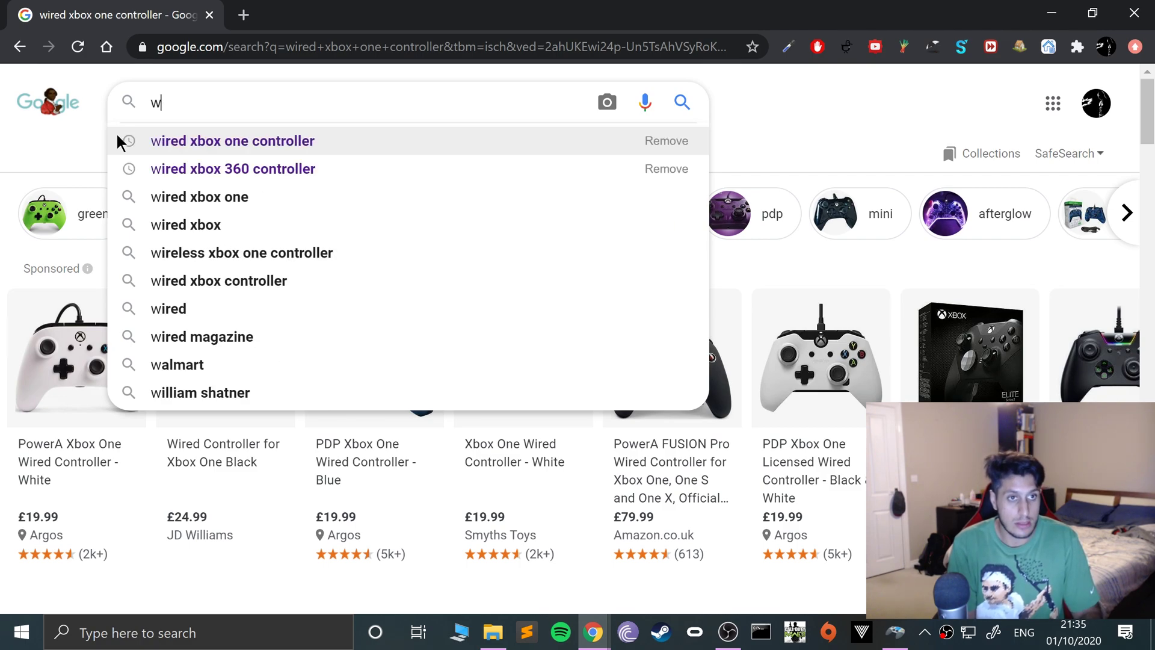
key("BackSpace")
type("xbox ")
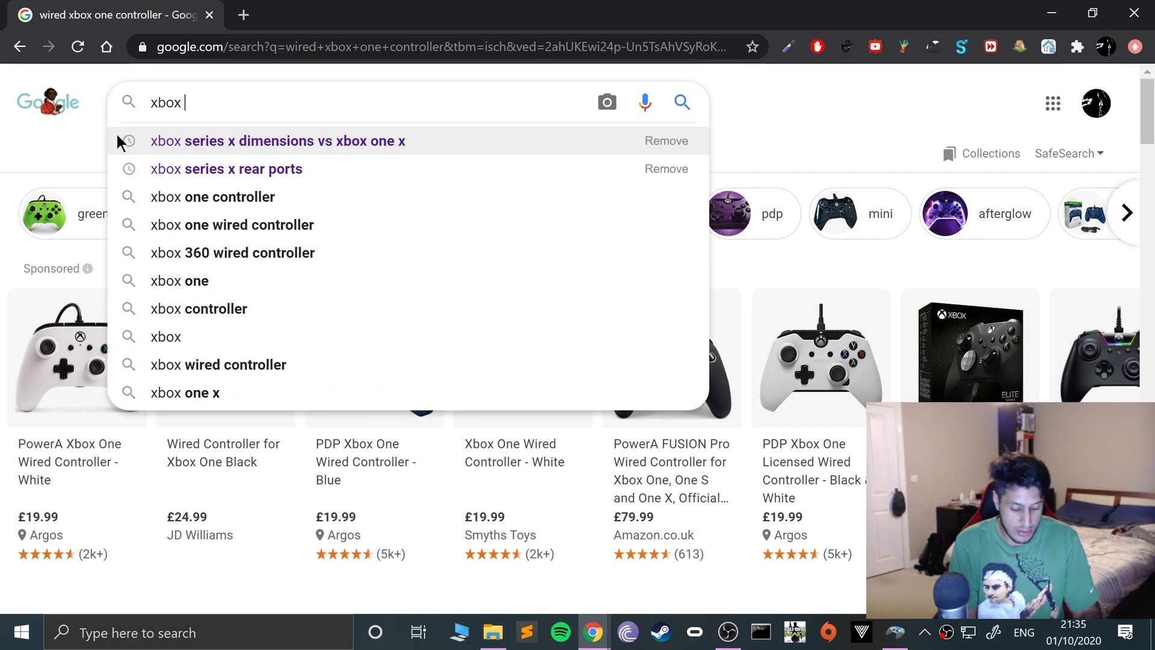
type("360")
key("BackSpace")
key("BackSpace")
key("BackSpace")
key("BackSpace")
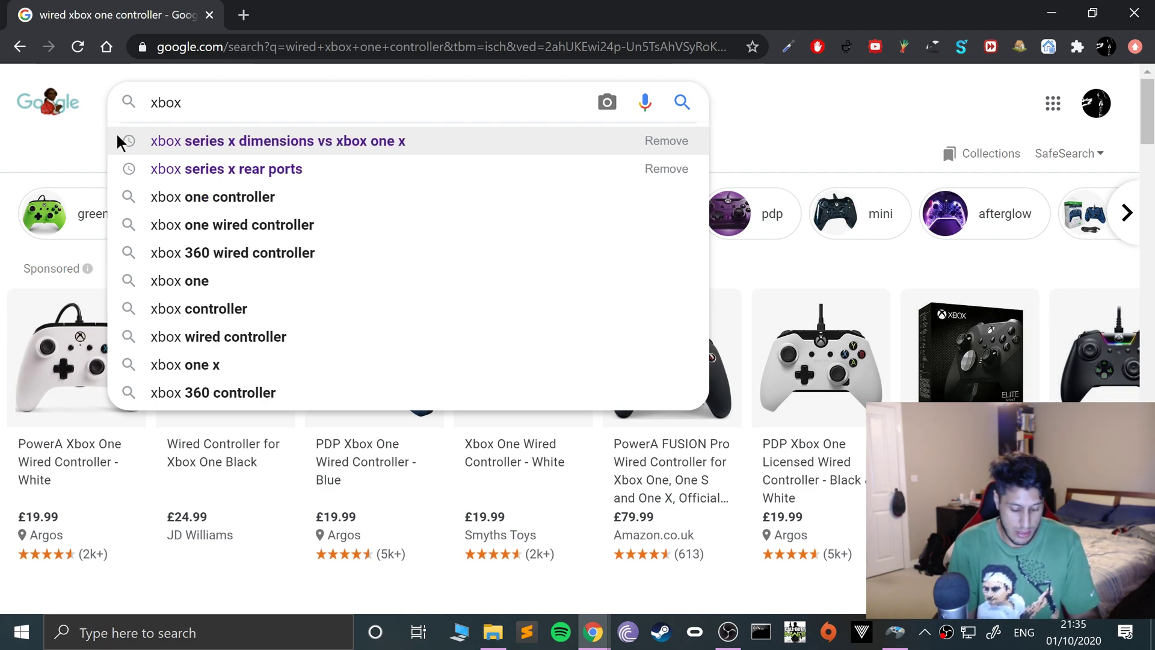
type("360 ")
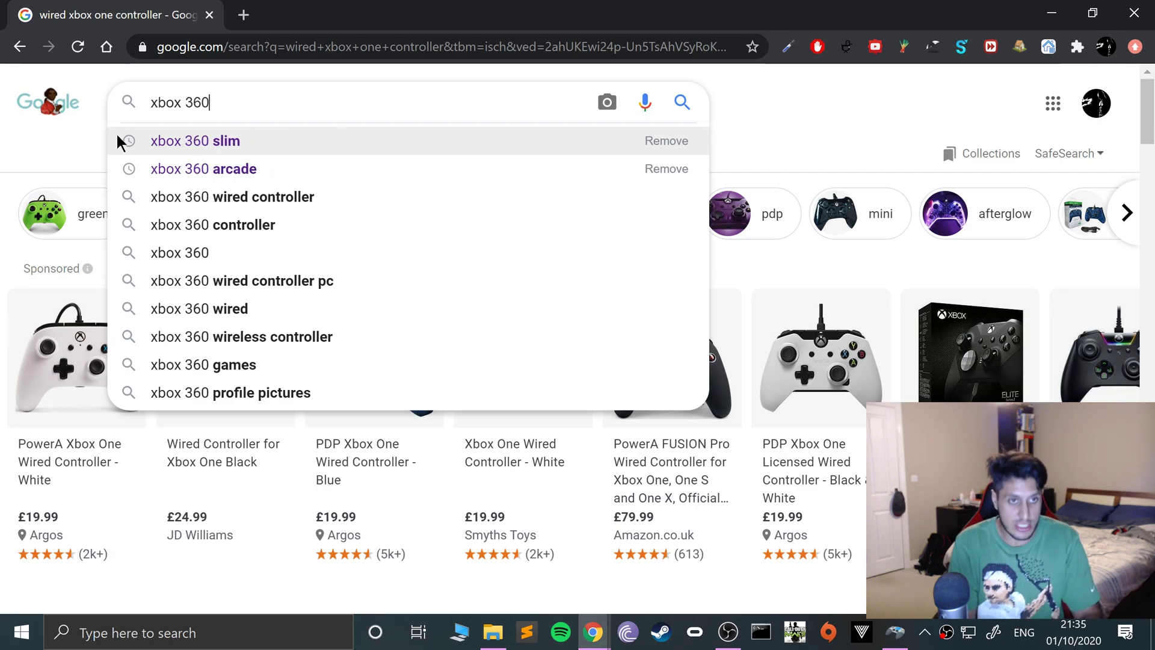
type("controller")
key("Return")
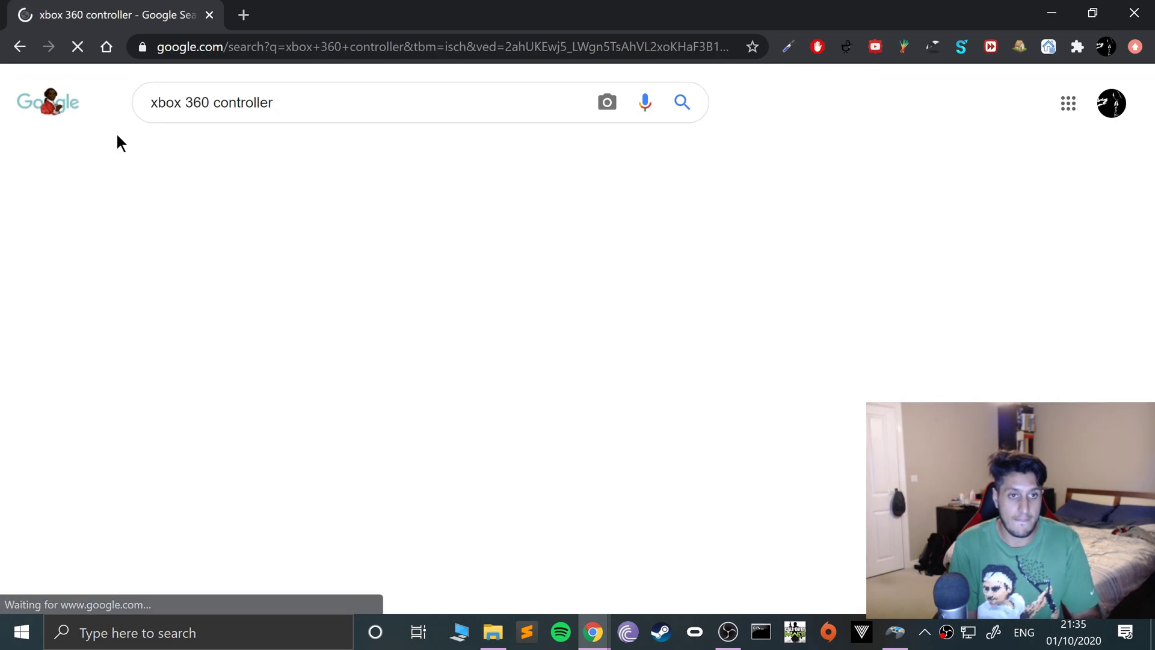
scroll(308, 360, "down", 5)
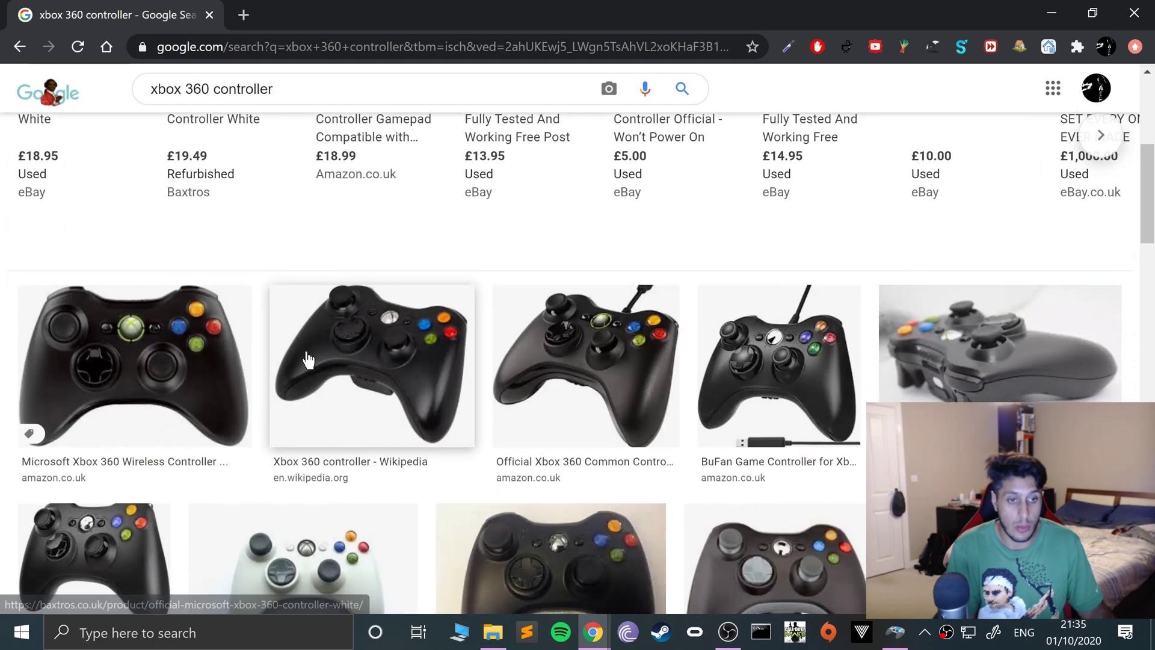
scroll(323, 176, "up", 5)
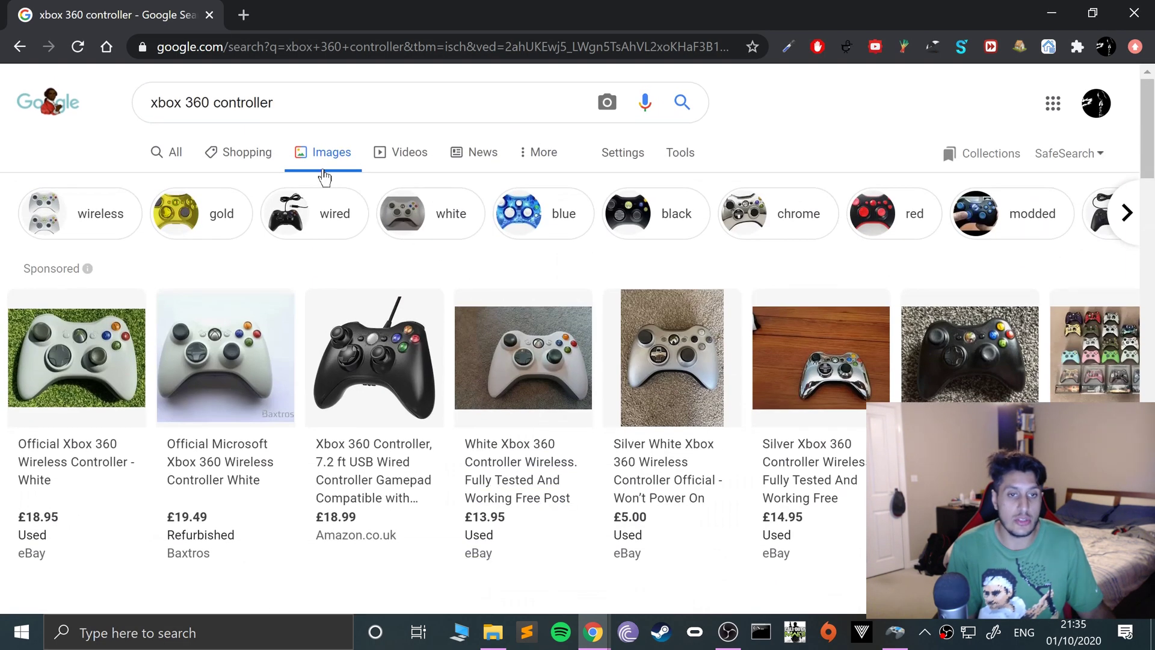
left_click(281, 109)
double_click(281, 108)
Search images for 'xbox 360 controller play and charge kit' and preview the Play & Charge Kit.
left_click(281, 109)
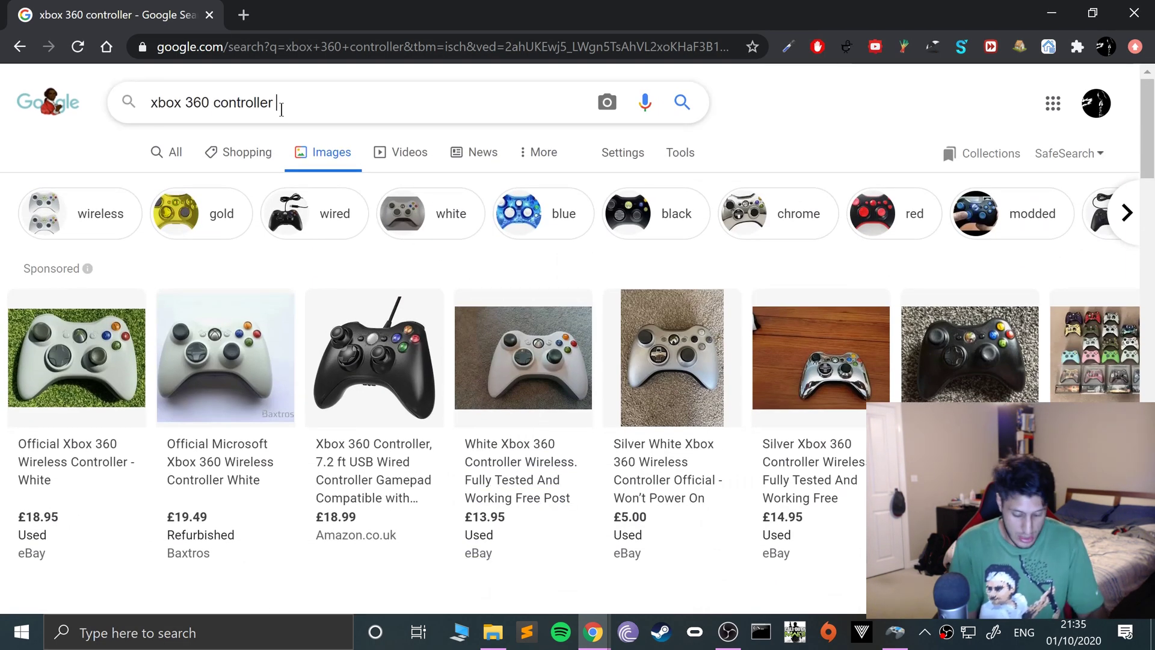
type("play and charge kit")
key("Return")
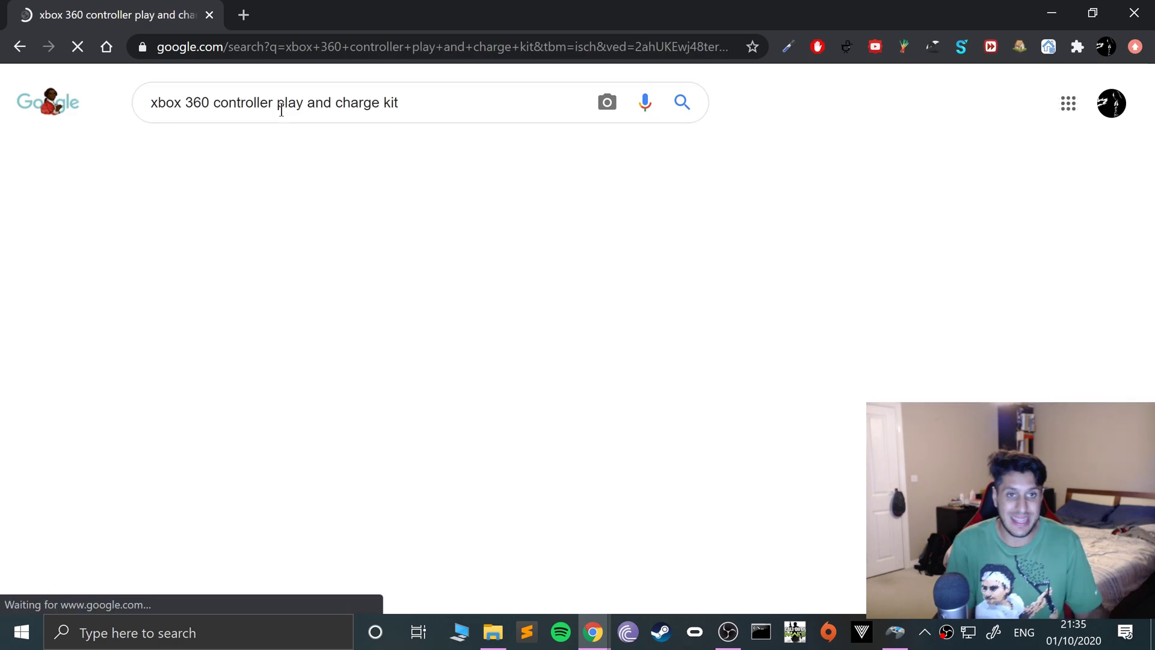
scroll(212, 409, "down", 5)
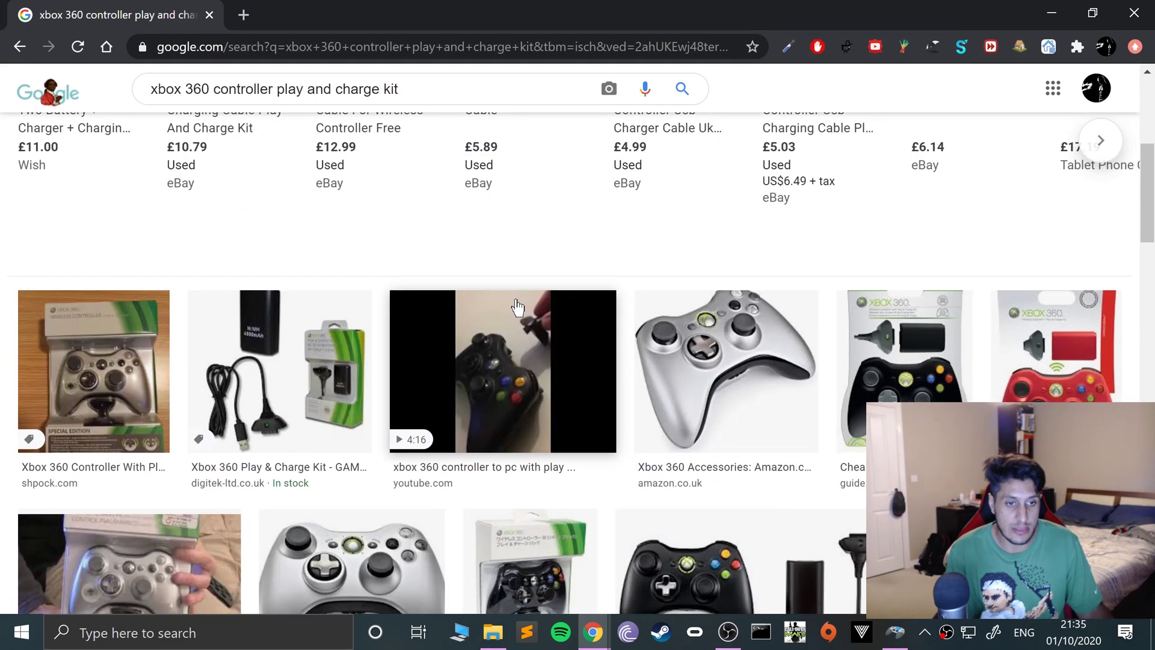
left_click(211, 409)
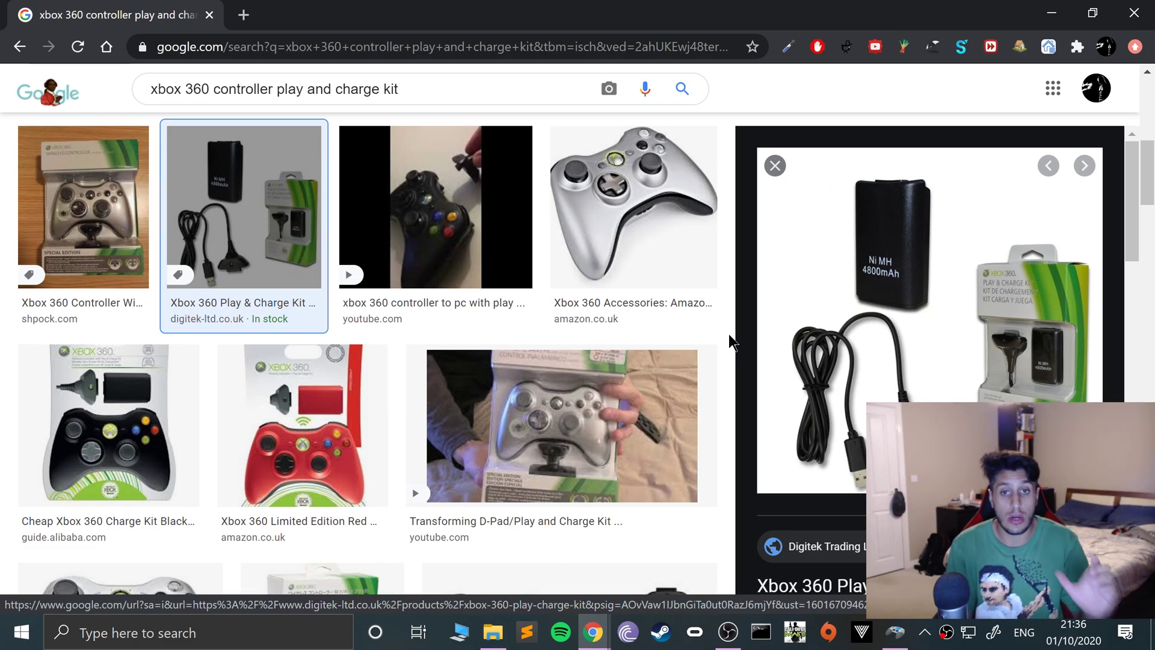
scroll(728, 334, "up", 5)
Search 'xbox 360 controller sync to pc' from the suggestions and browse the connection guides.
left_click_drag(426, 102, 213, 112)
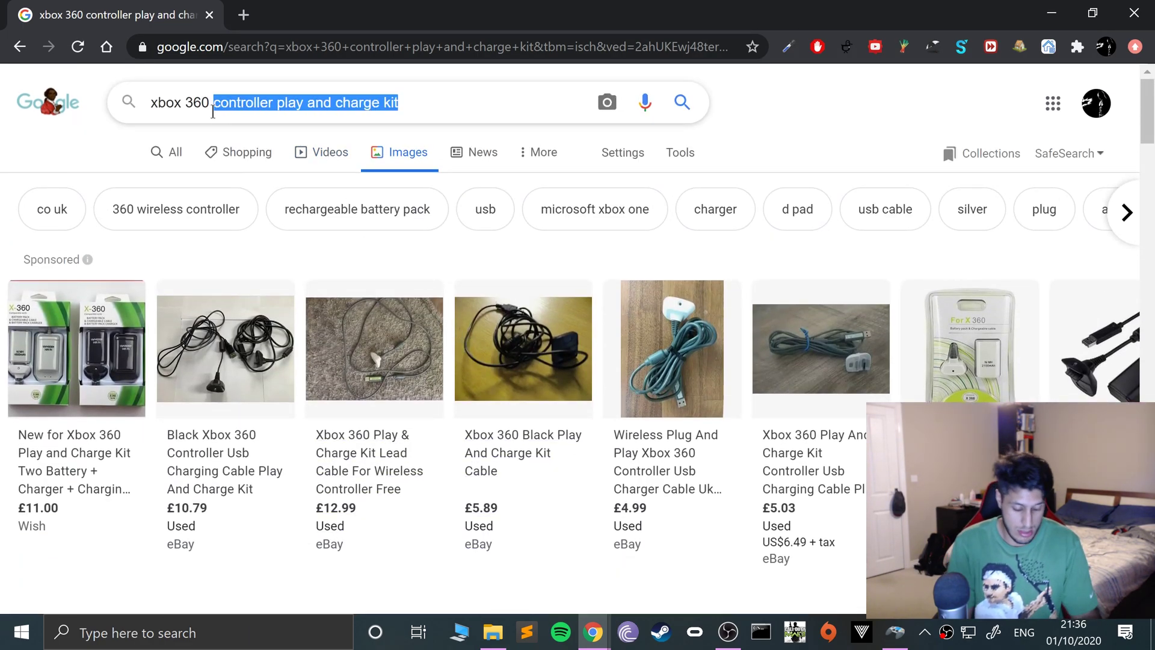
type("controller")
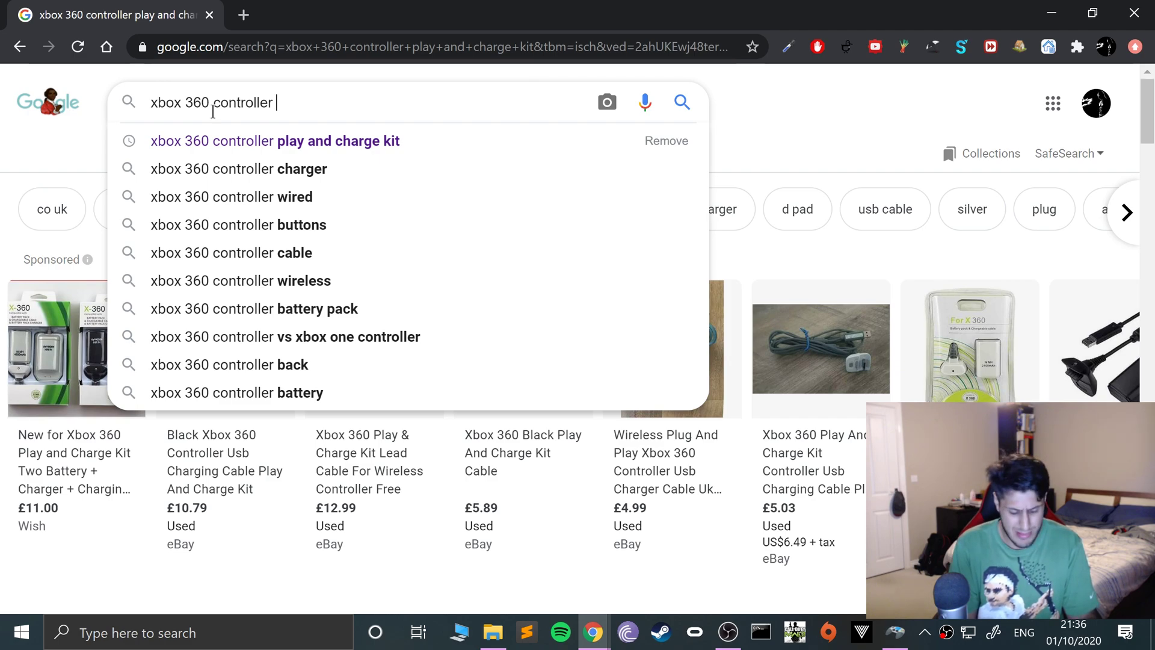
type("sync")
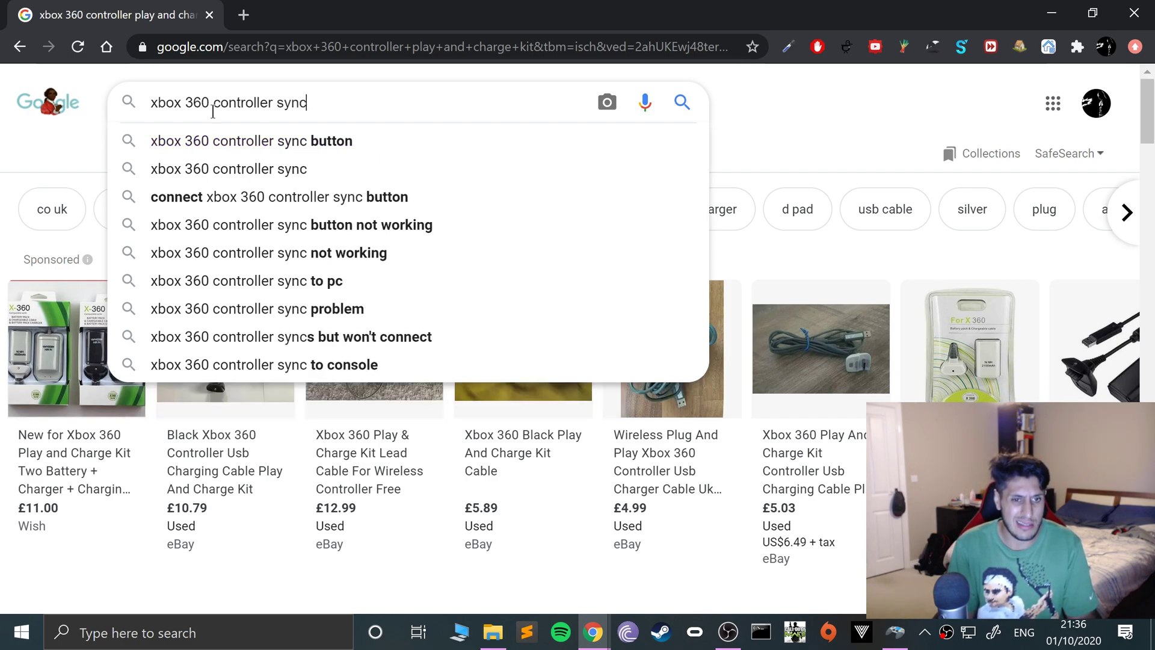
key("Down")
key("Down")
key("Down")
key("Down")
key("Down")
key("Down")
key("Return")
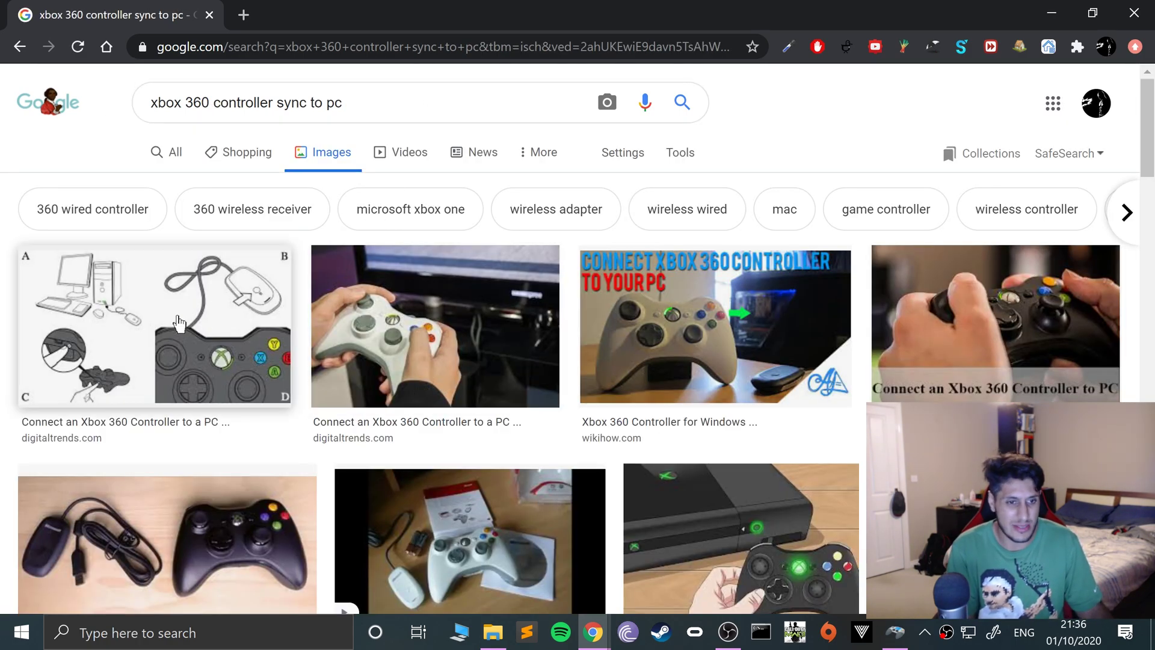
scroll(191, 315, "down", 7)
scroll(360, 367, "down", 3)
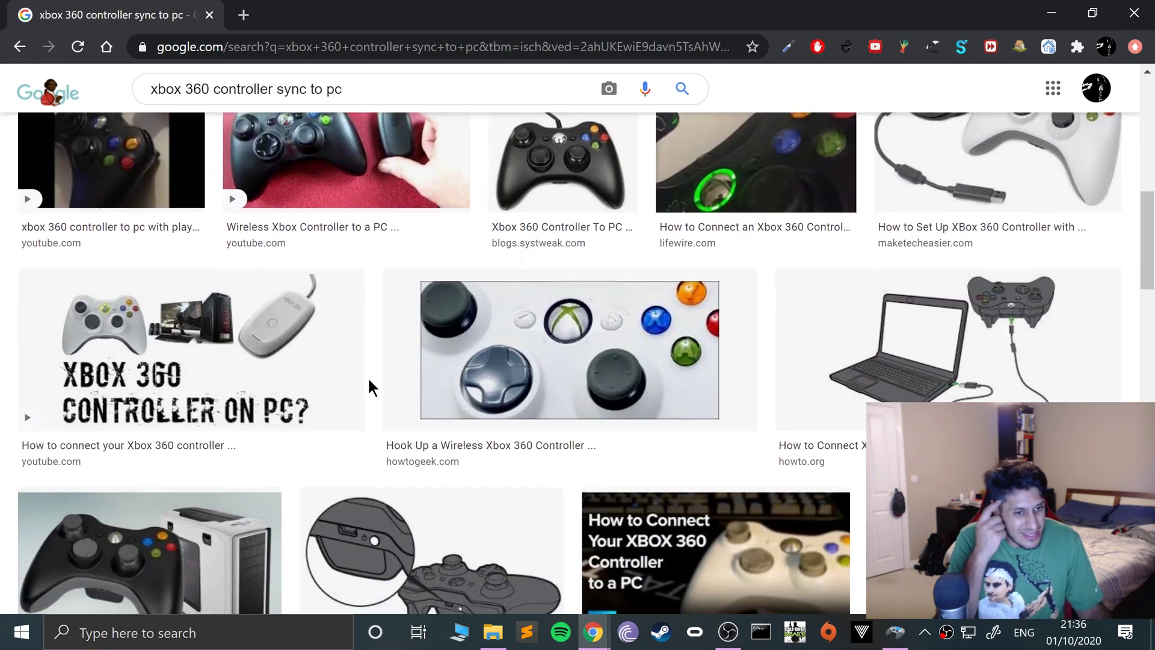
scroll(368, 380, "down", 5)
scroll(379, 376, "down", 5)
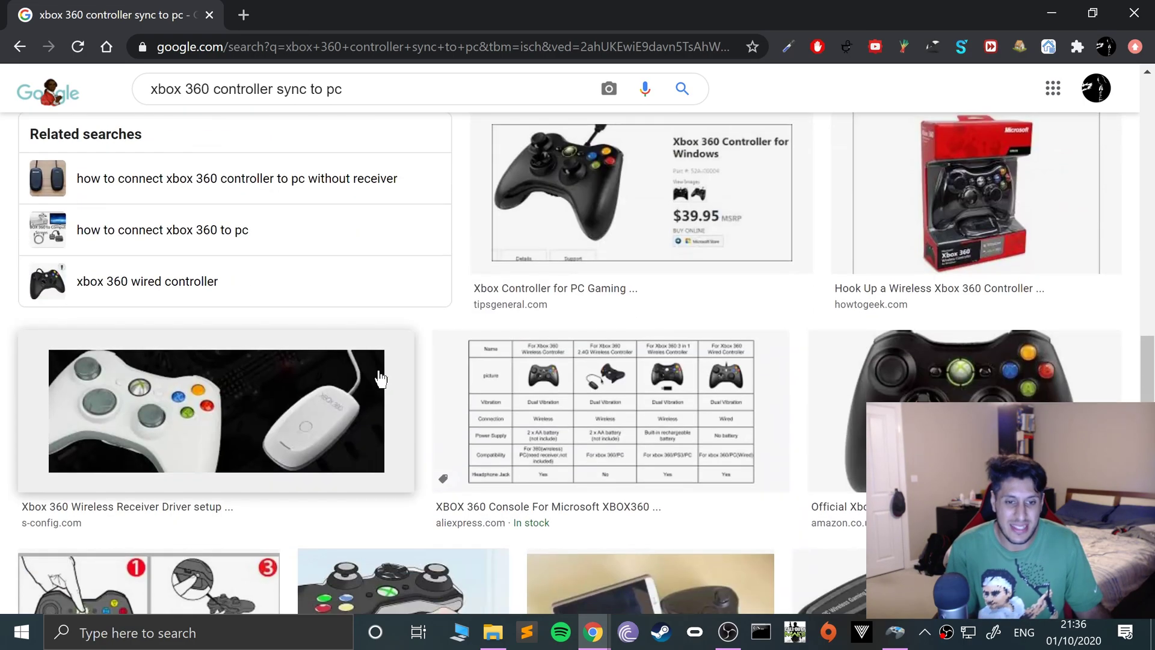
scroll(332, 432, "up", 20)
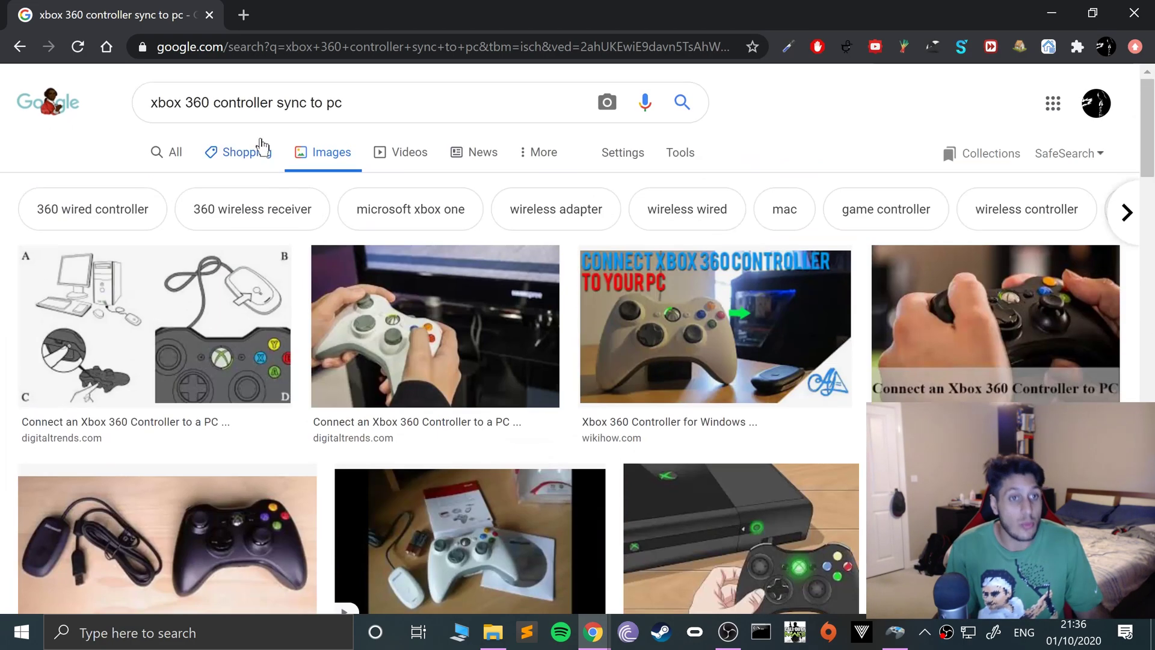
Replace the query with 'xbox 360 wireless receiver' and browse the receiver images.
left_click_drag(208, 103, 406, 109)
key("BackSpace")
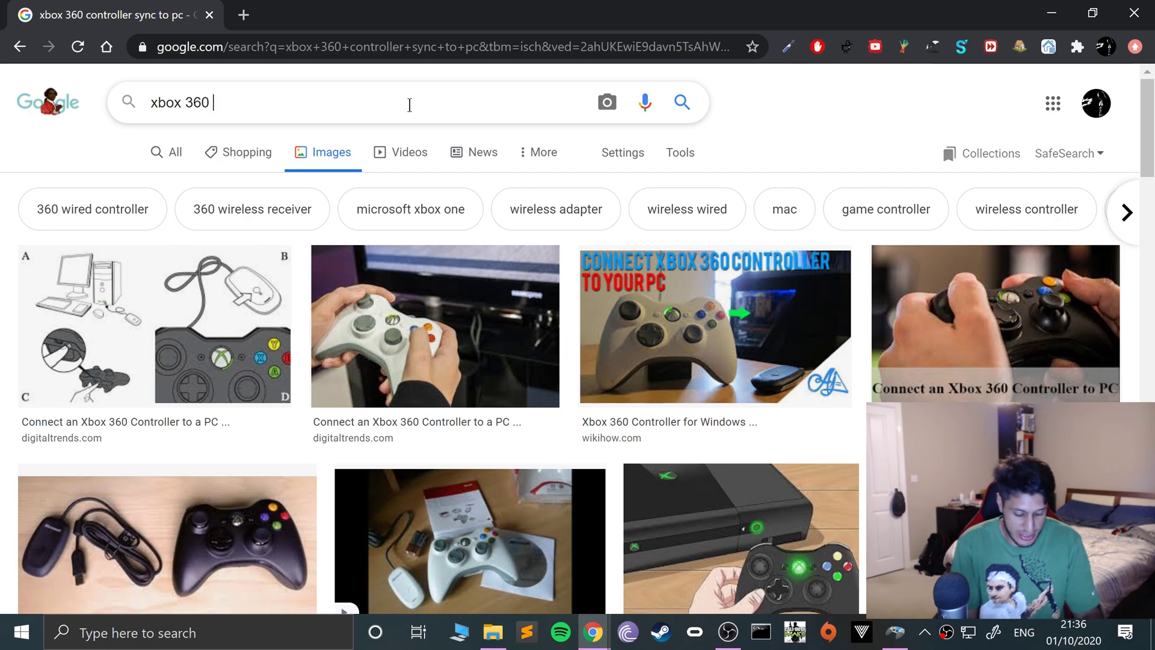
type("wireless receiver")
key("Return")
scroll(335, 348, "down", 2)
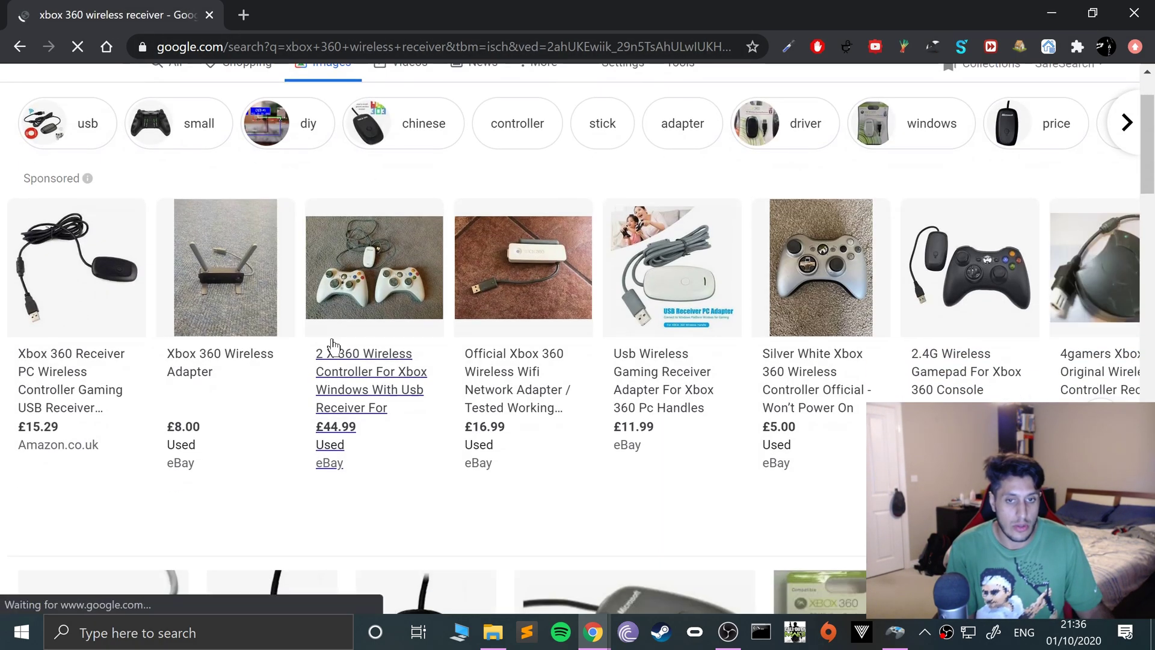
mouse_move(529, 314)
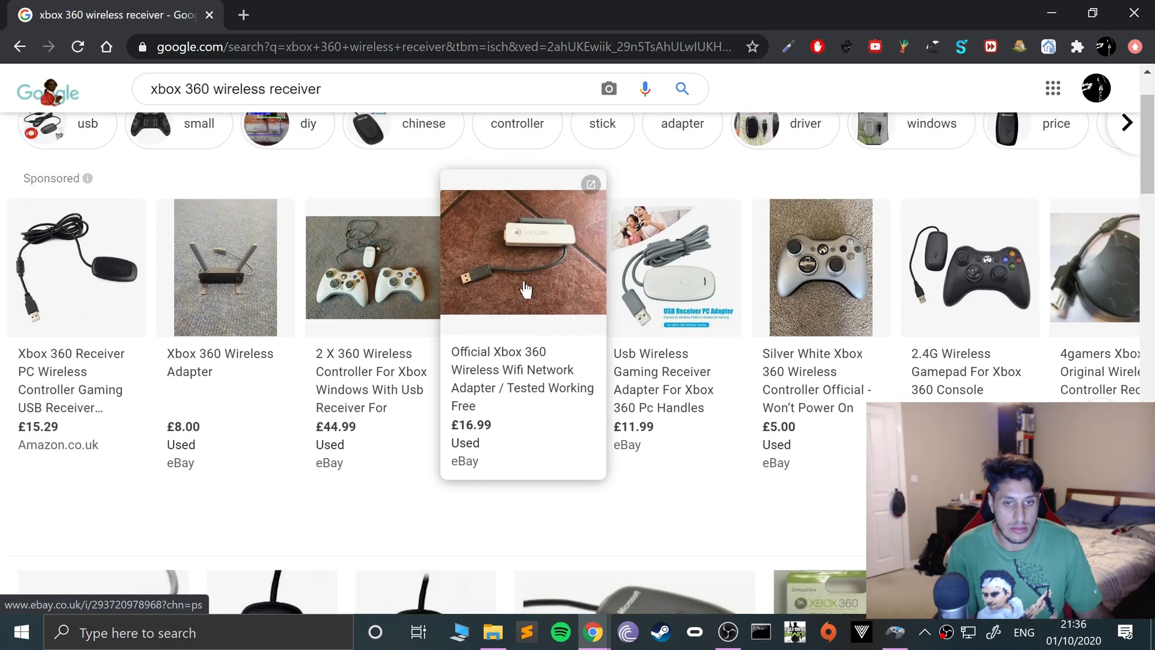
scroll(301, 328, "down", 7)
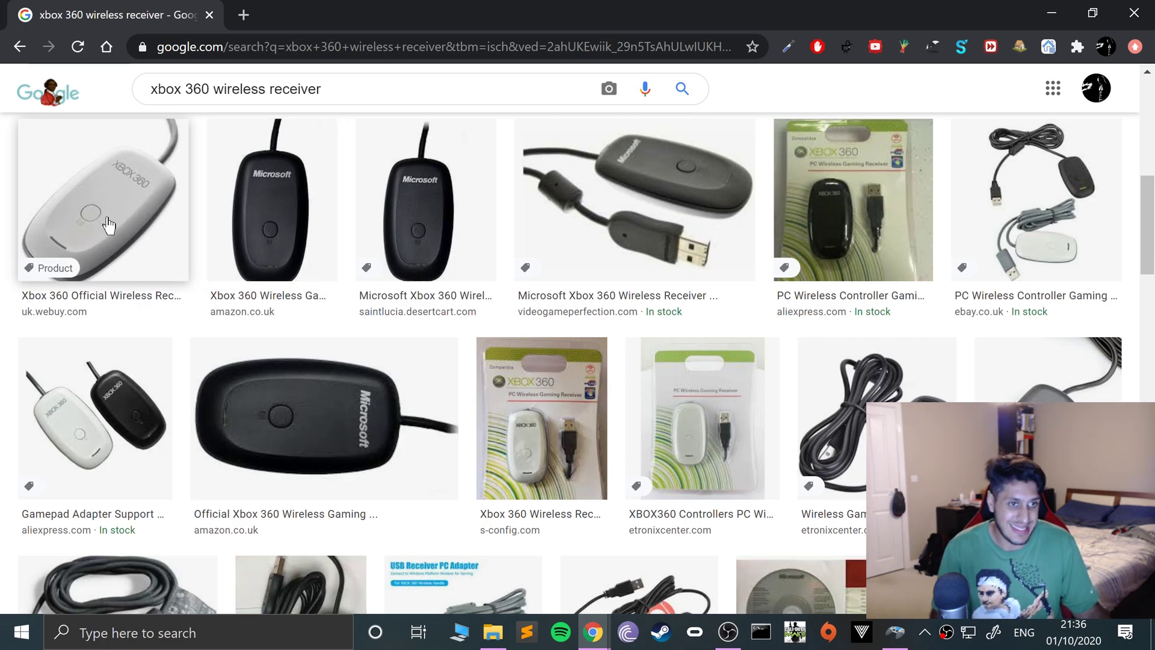
Select '360 wireless receiver' in the search box for replacement.
double_click(199, 90)
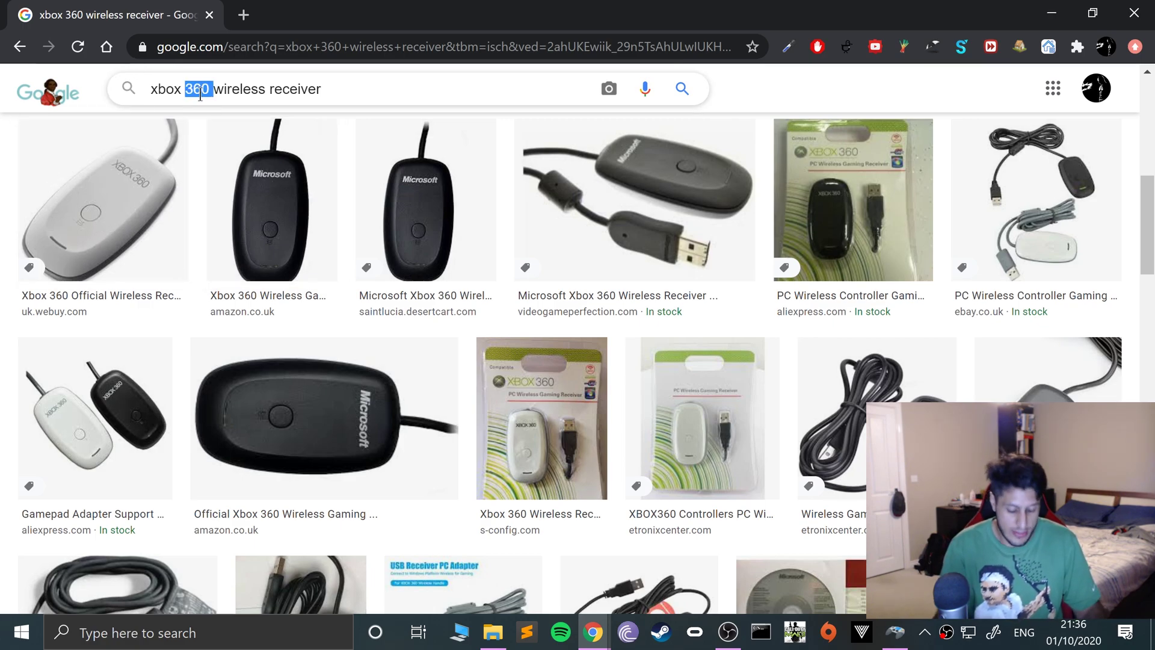
key("Right")
key("Left")
key("Left")
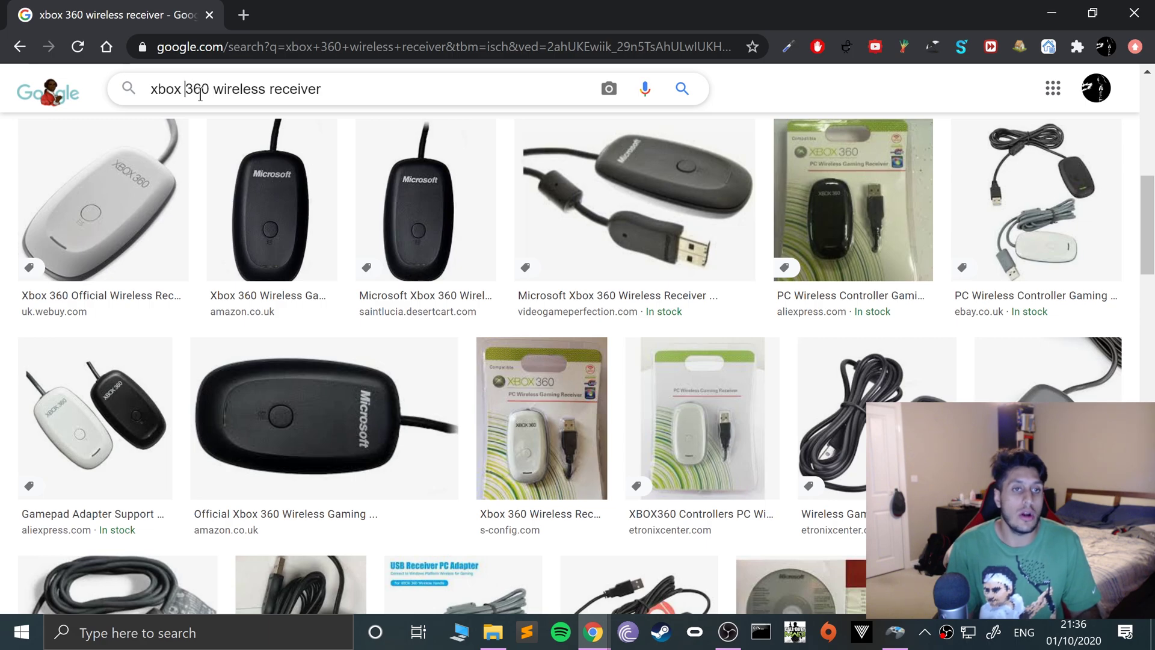
key("shift+Right")
key("shift+Right")
key("shift+Right")
key("shift+Right")
key("shift+Right")
key("shift+Right")
key("shift+Right")
key("shift+Right")
key("shift+Right")
key("shift+Right")
key("shift+Right")
key("shift+Right")
key("shift+Right")
key("shift+Right")
key("shift+Right")
key("shift+Right")
key("shift+Right")
key("shift+Right")
key("shift+Right")
key("shift+Right")
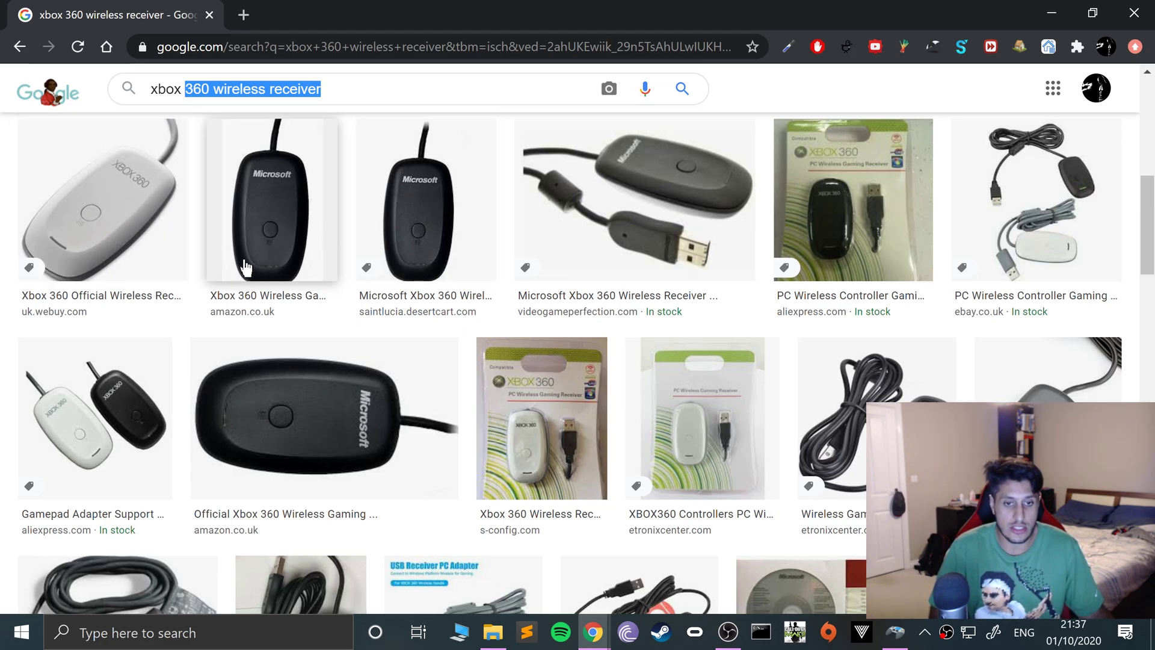
Search images for 'xbox one wireless adapter', preview the PCMag adapter, then return to Game Controllers.
type("on")
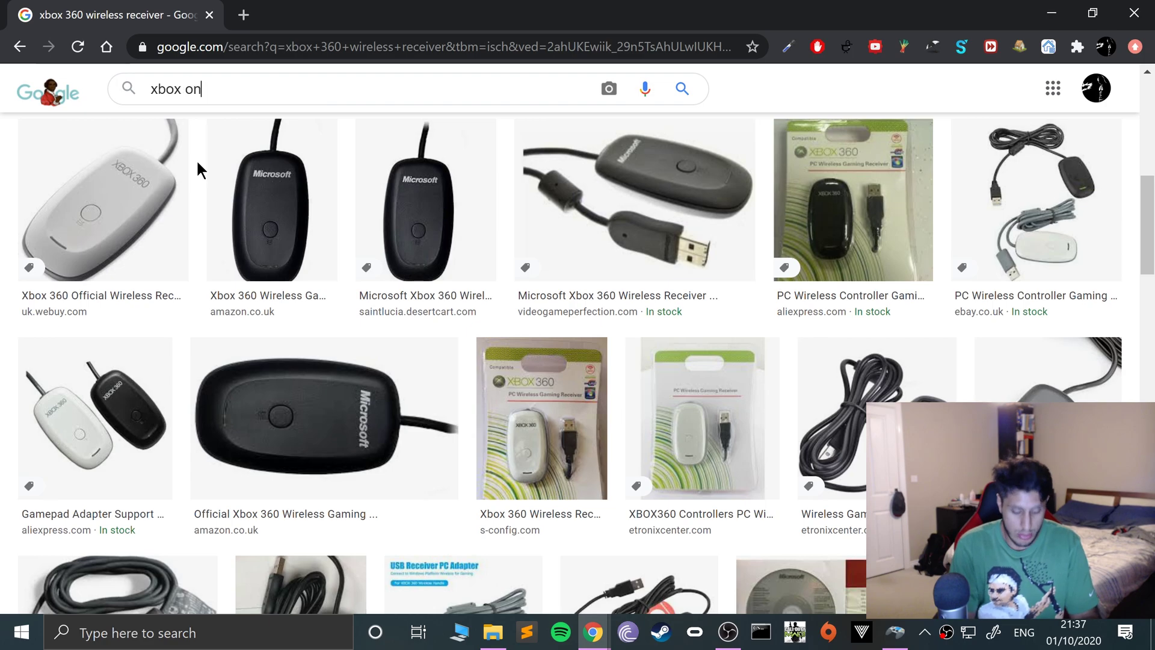
type("e wirele")
key("Down")
key("Down")
key("Up")
key("Up")
key("Return")
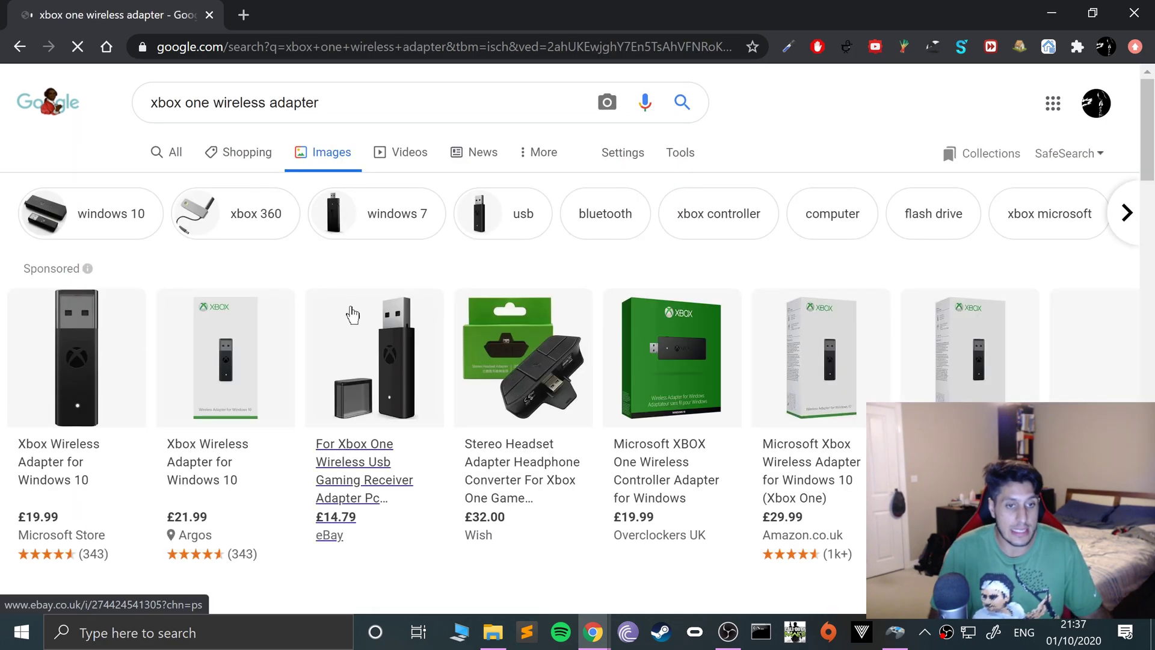
scroll(221, 346, "down", 6)
left_click(373, 368)
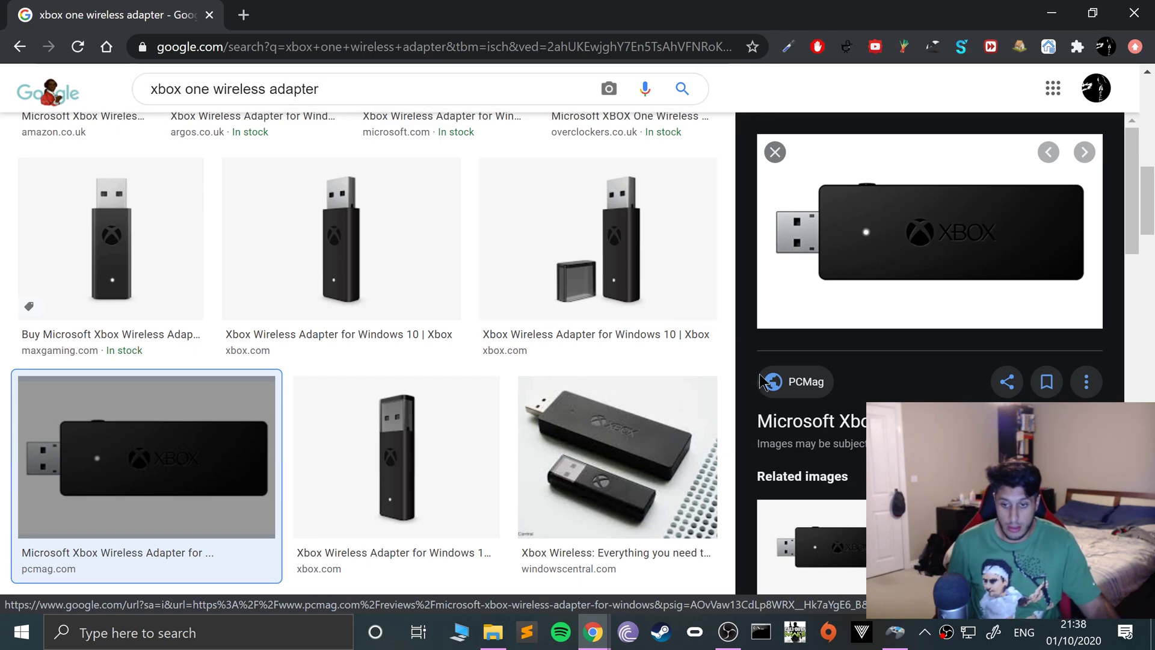
left_click(895, 633)
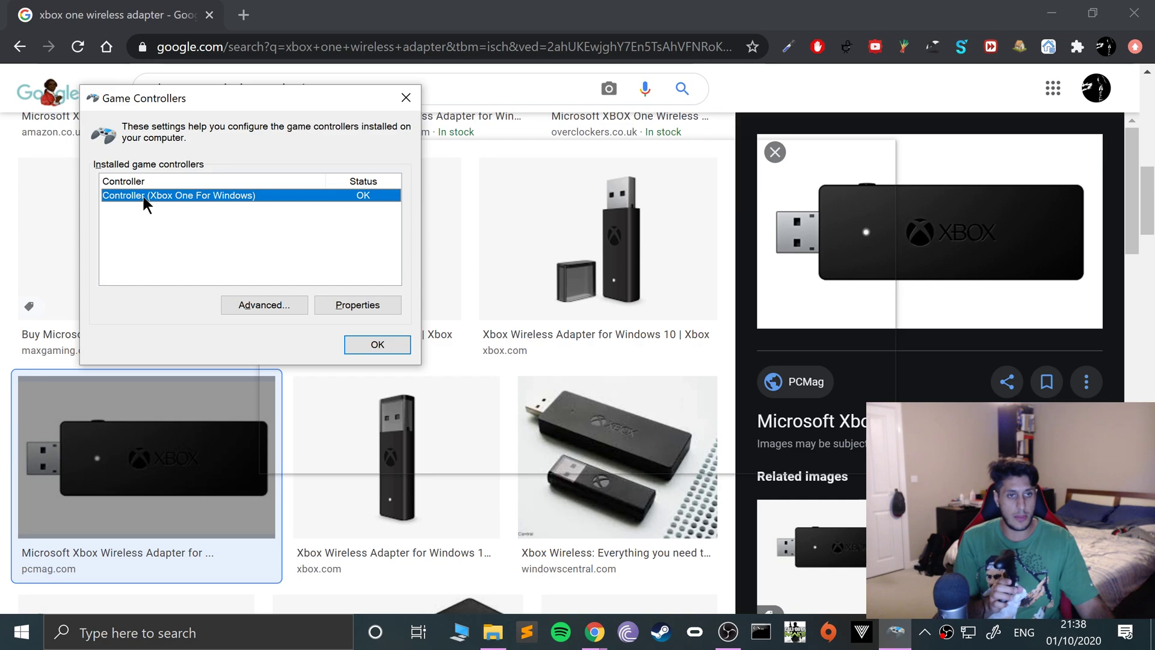
left_click(335, 303)
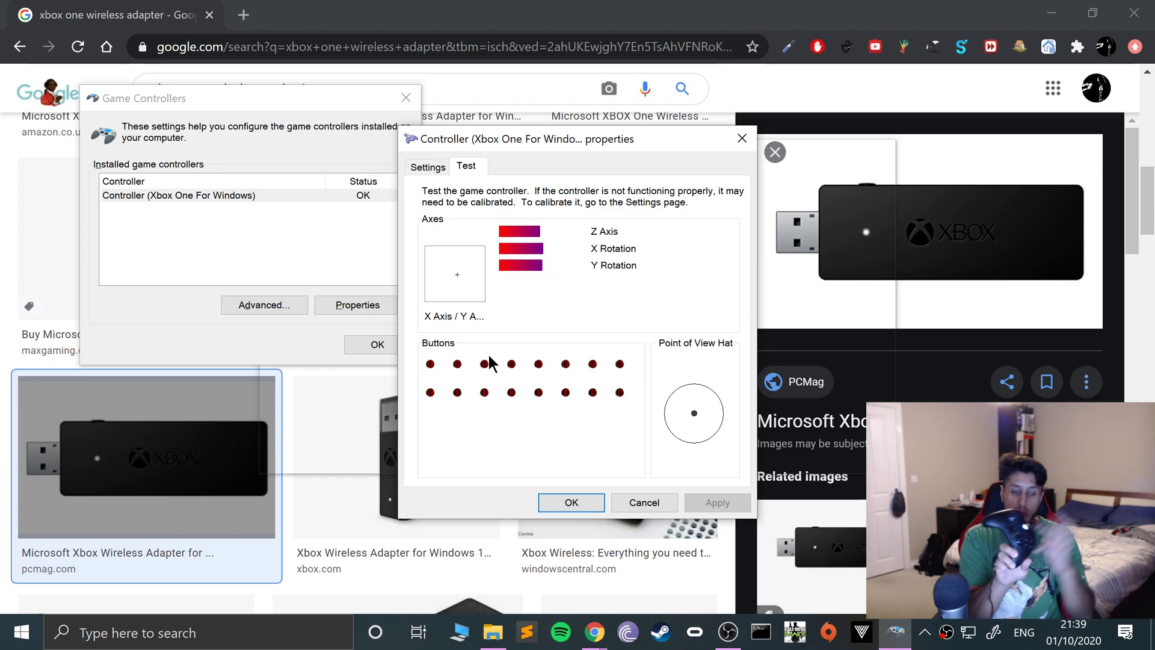
left_click(584, 500)
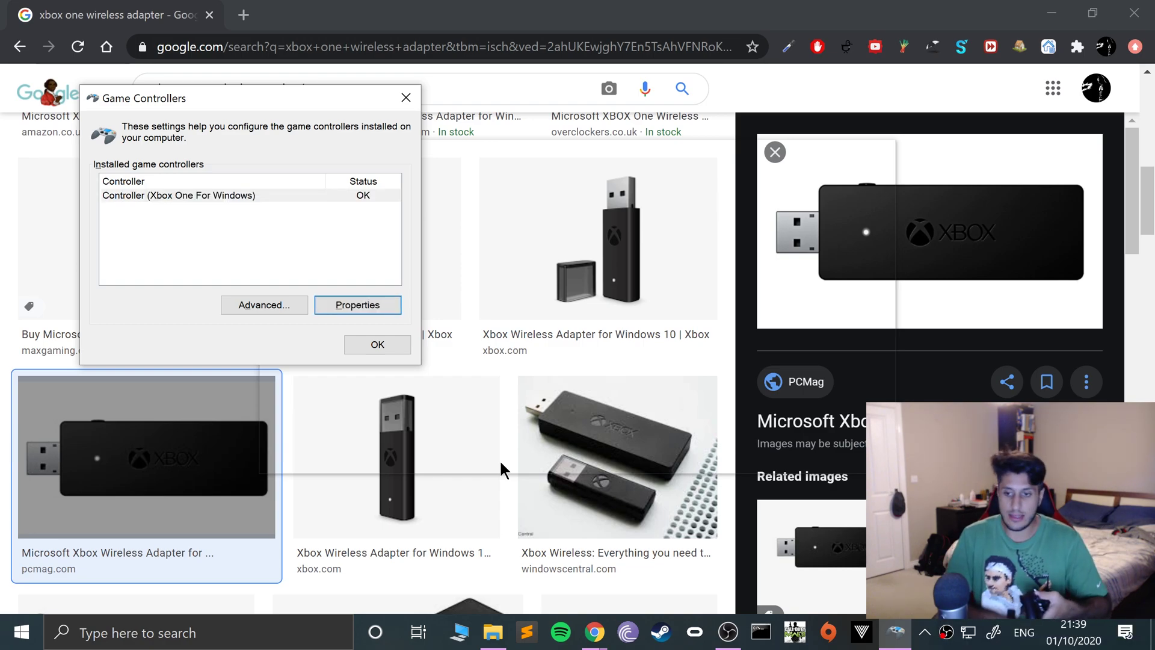
Open the controller's Properties and cancel the Game Controller Error, leaving the list empty.
left_click(354, 311)
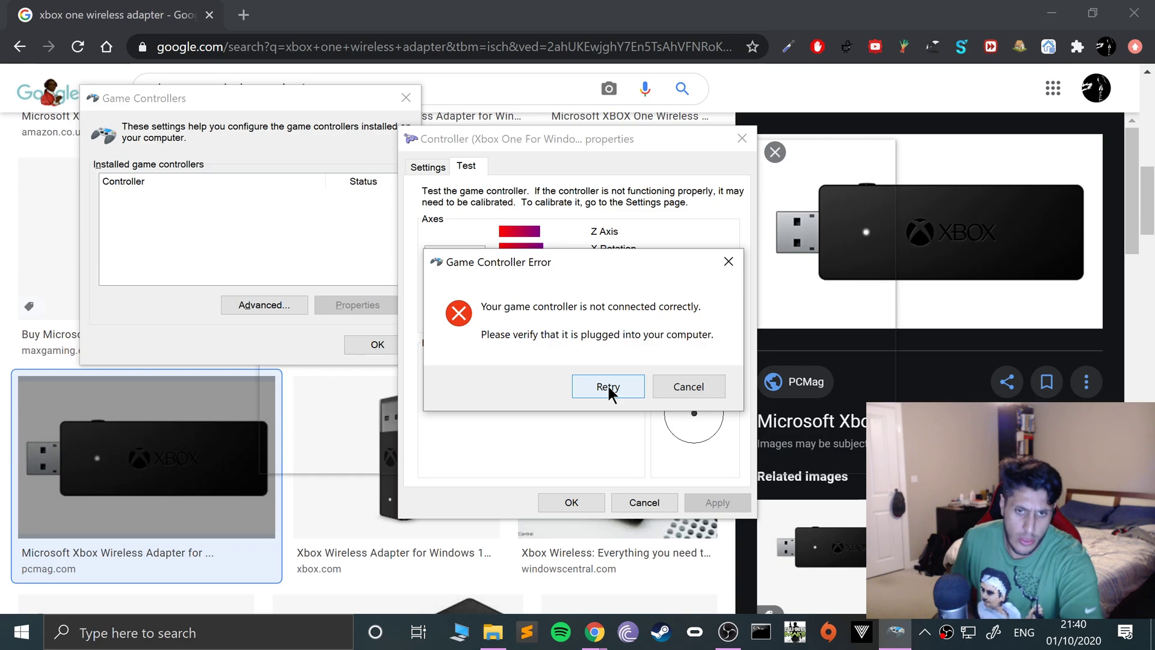
left_click(688, 386)
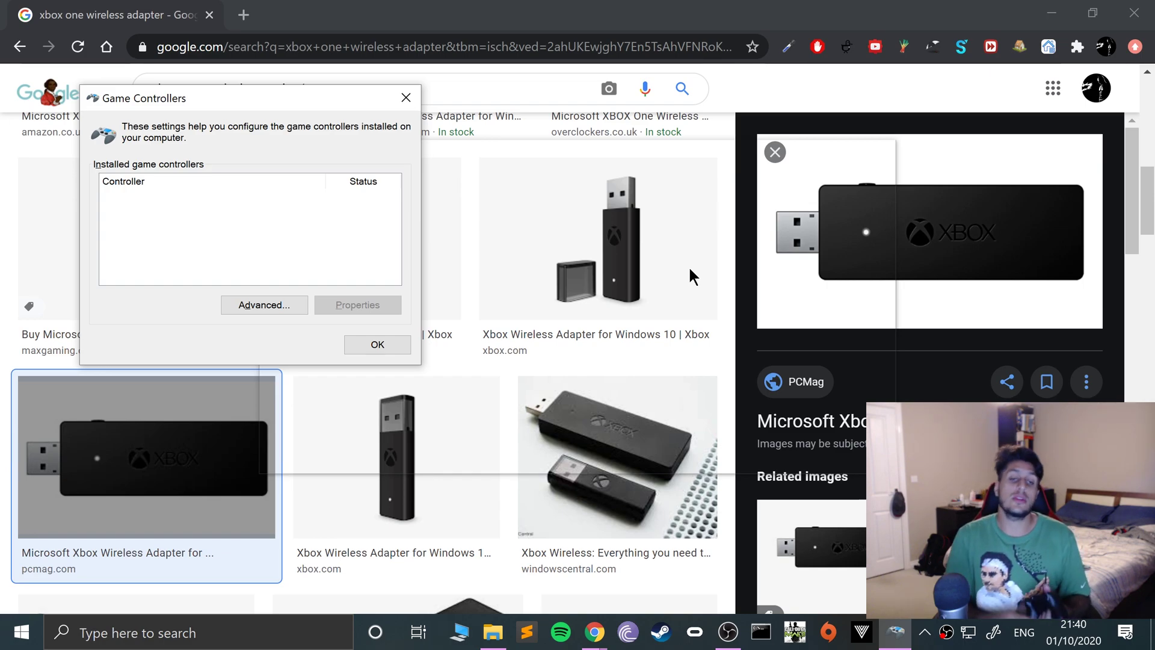
Search 'blue' to open Bluetooth and other devices settings and start adding a device.
key("super")
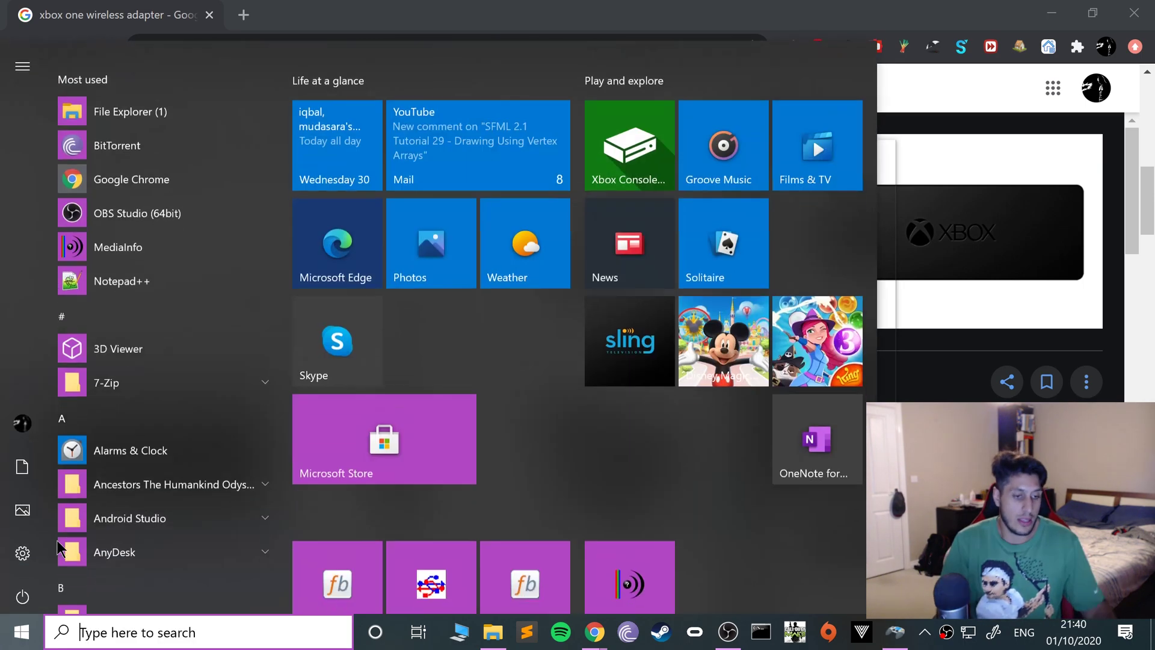
type("blue")
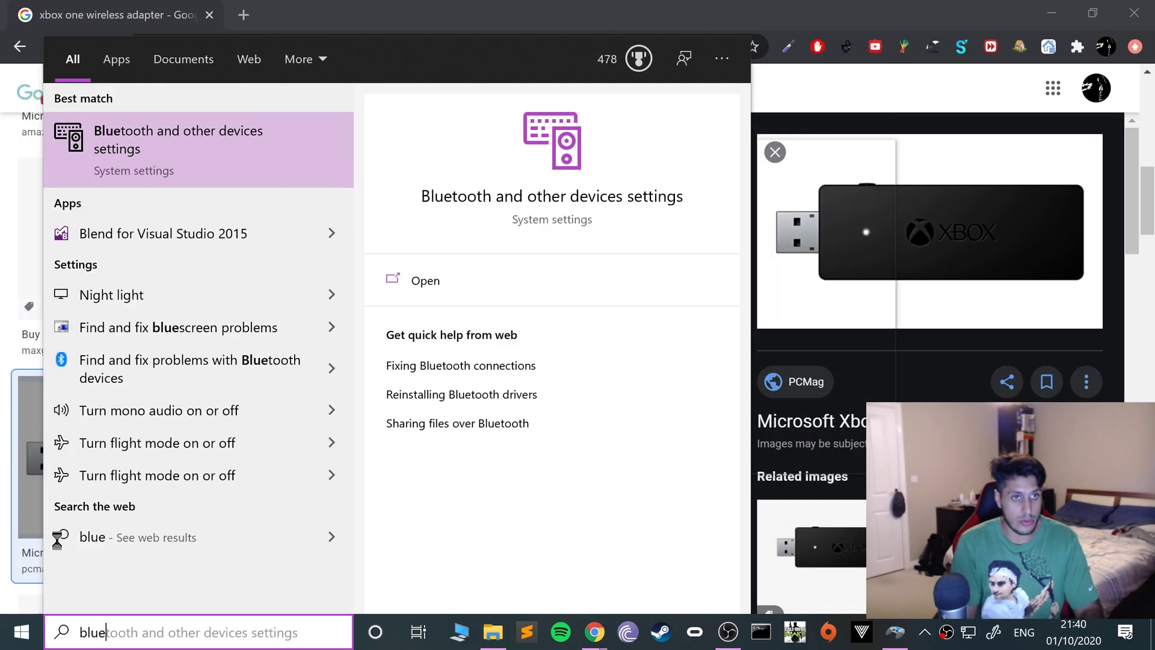
key("Return")
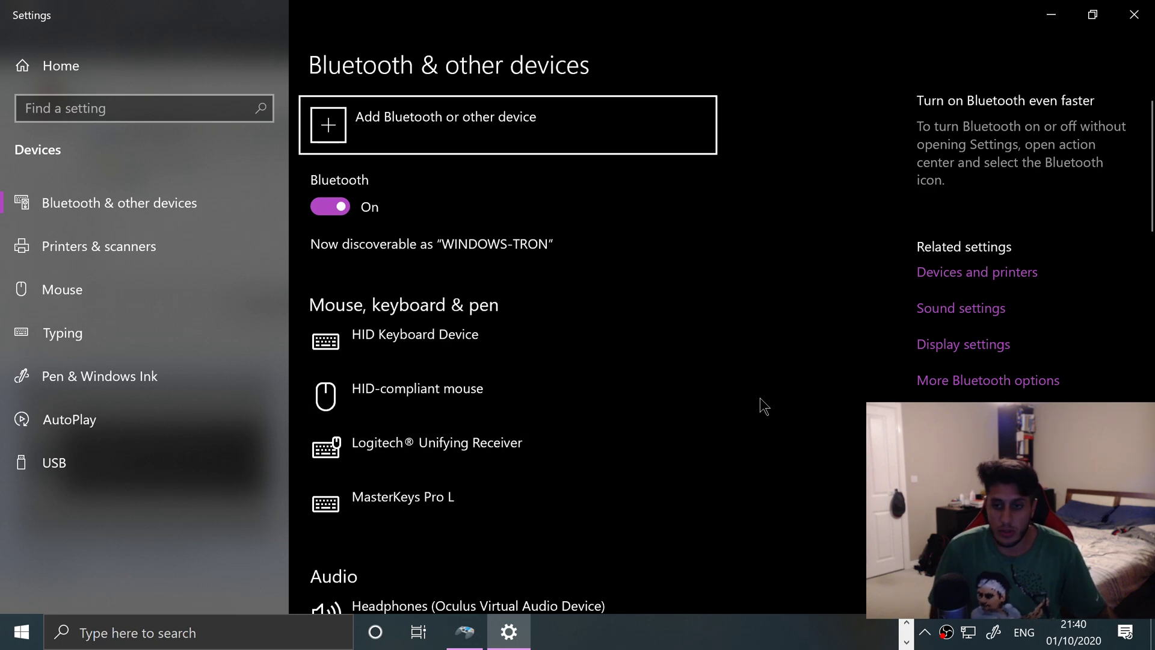
left_click(409, 140)
Pair the Xbox controller found as 'Input' over Bluetooth and bring back Game Controllers.
left_click(368, 111)
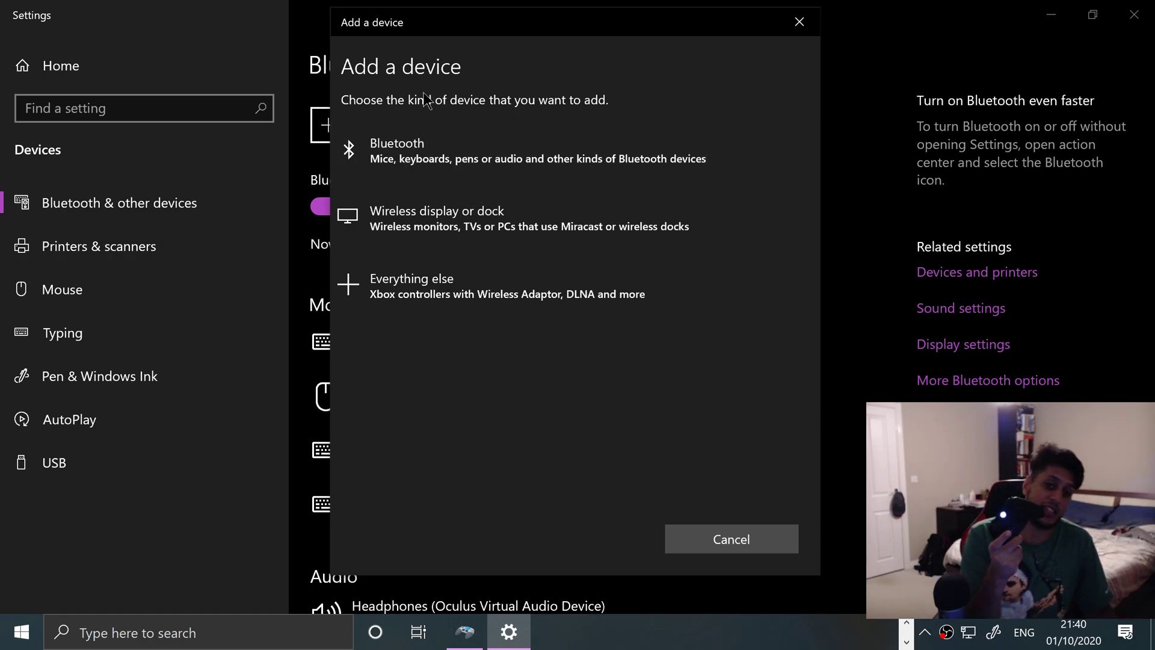
left_click(413, 137)
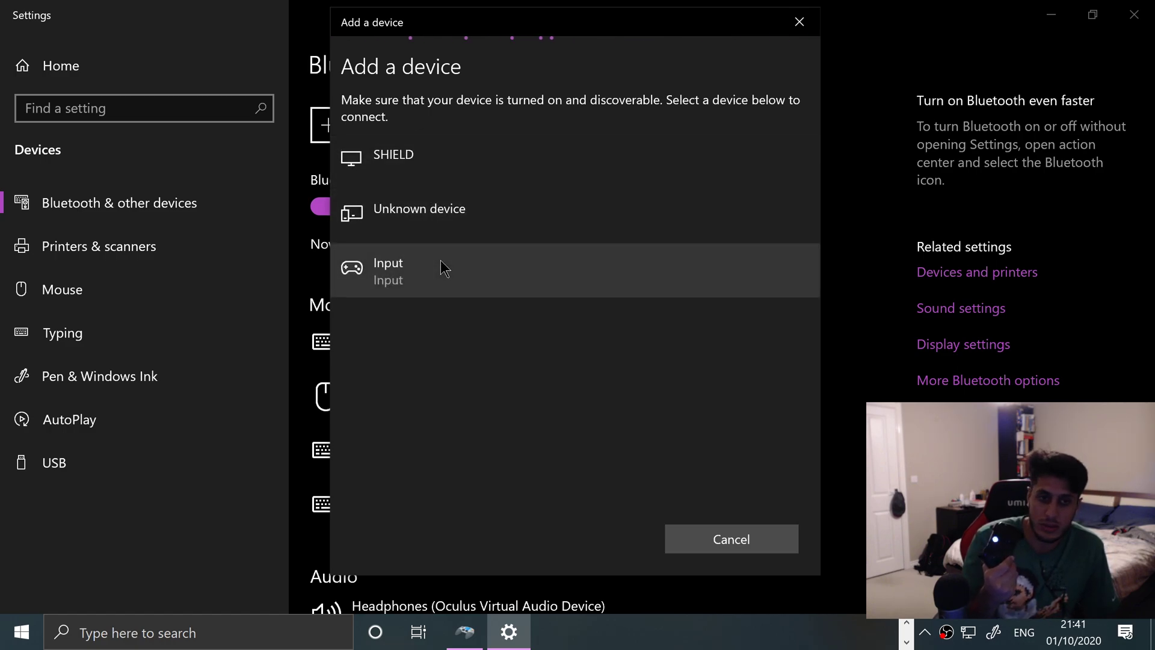
left_click(407, 286)
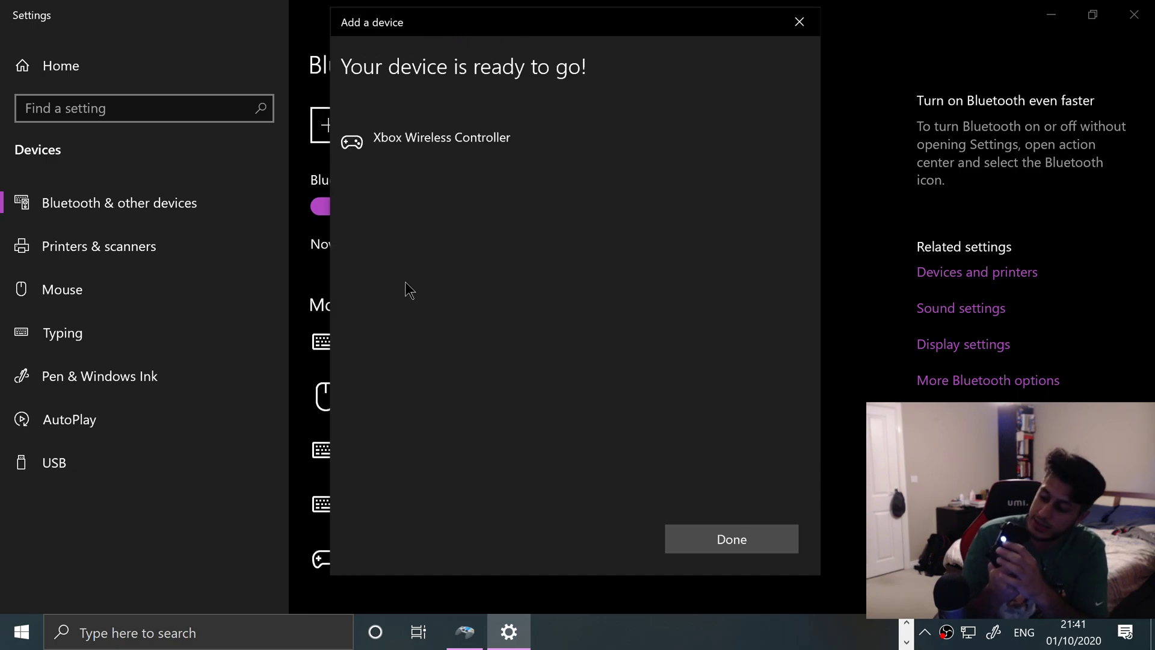
left_click(465, 631)
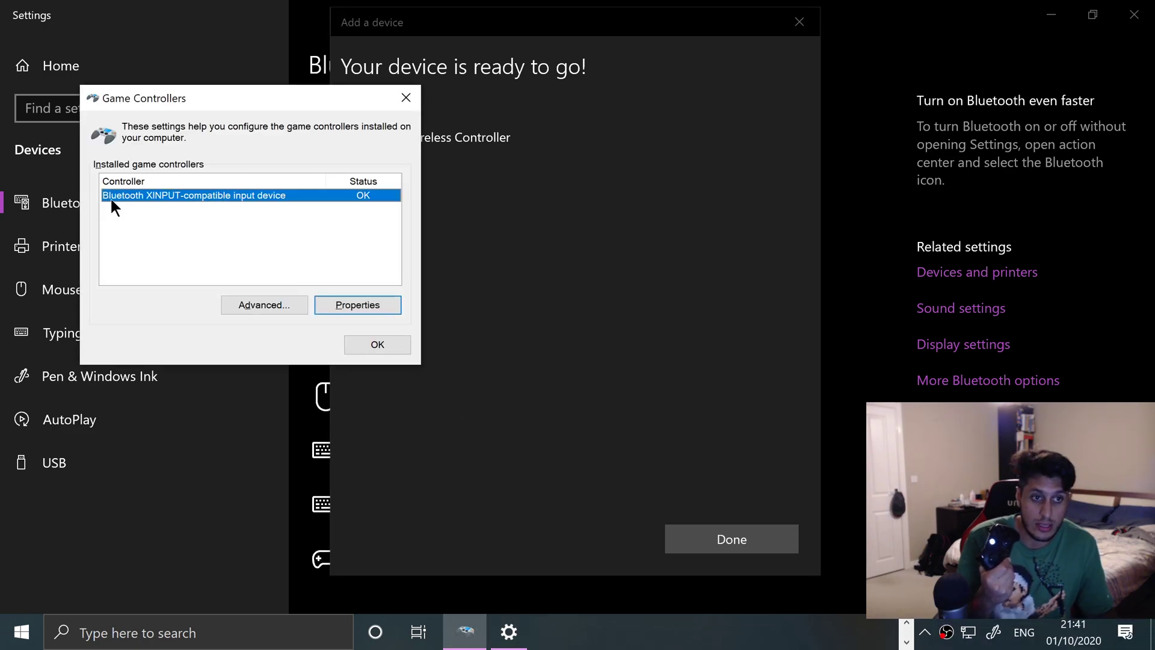
Check the controller's test readout in Game Controllers, then close the dialogs and finish adding it.
left_click(327, 297)
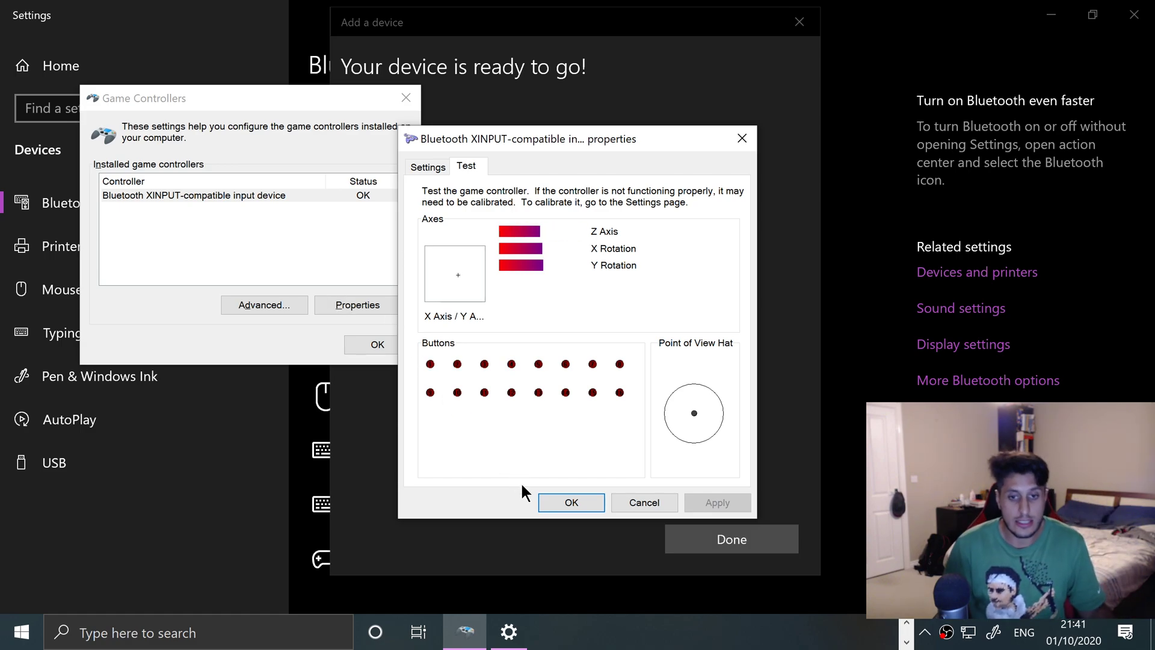
left_click(540, 503)
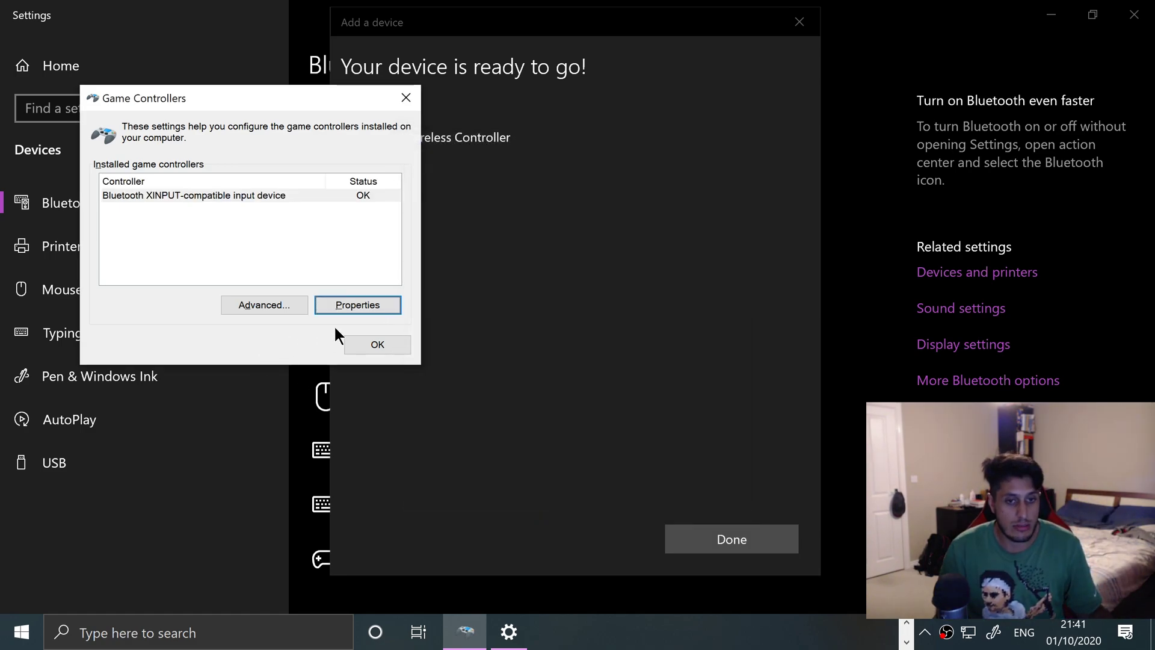
left_click(361, 348)
left_click(727, 539)
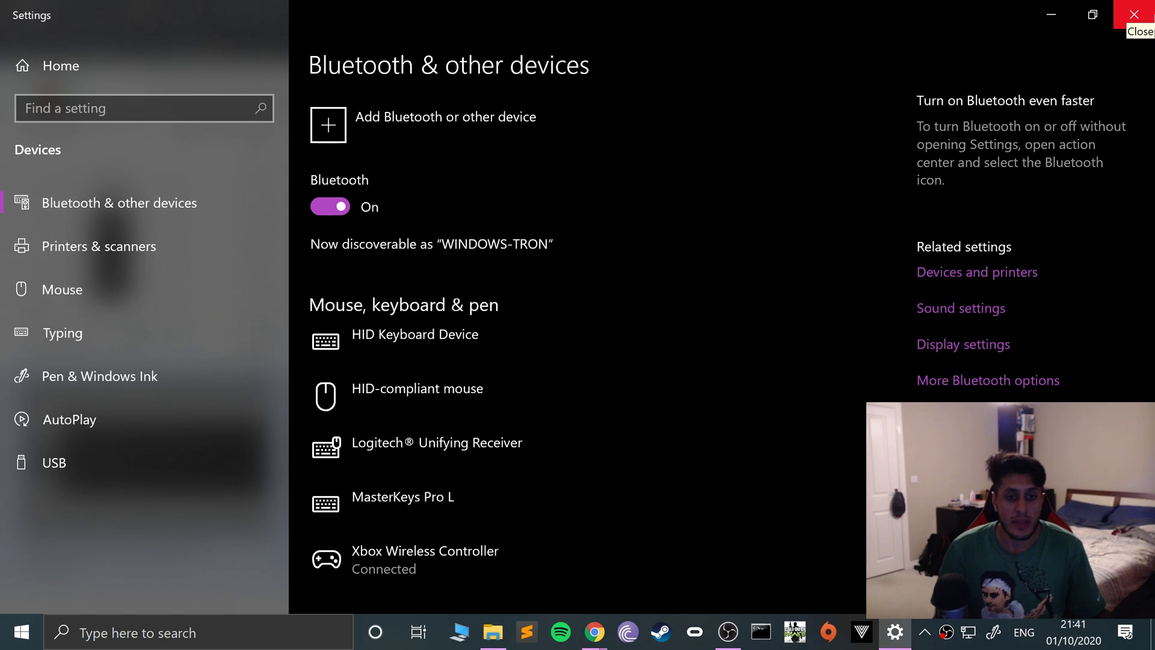
Close the Bluetooth settings and browser windows and bring up the CxbxReloaded folder in File Explorer.
left_click(1134, 14)
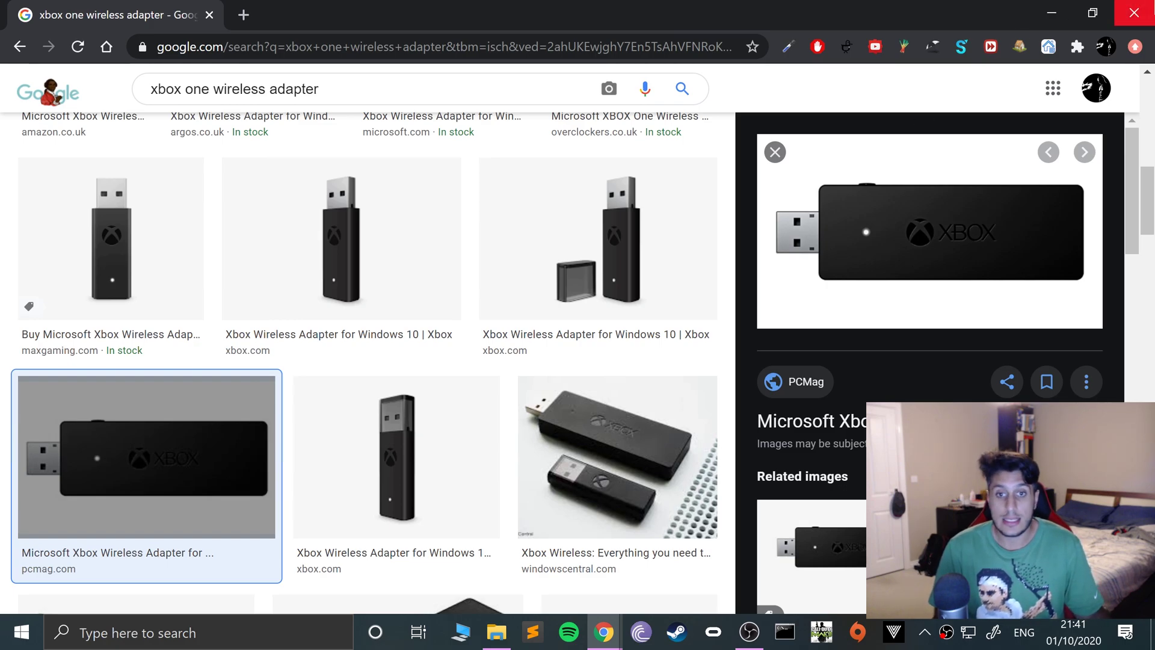
left_click(1134, 15)
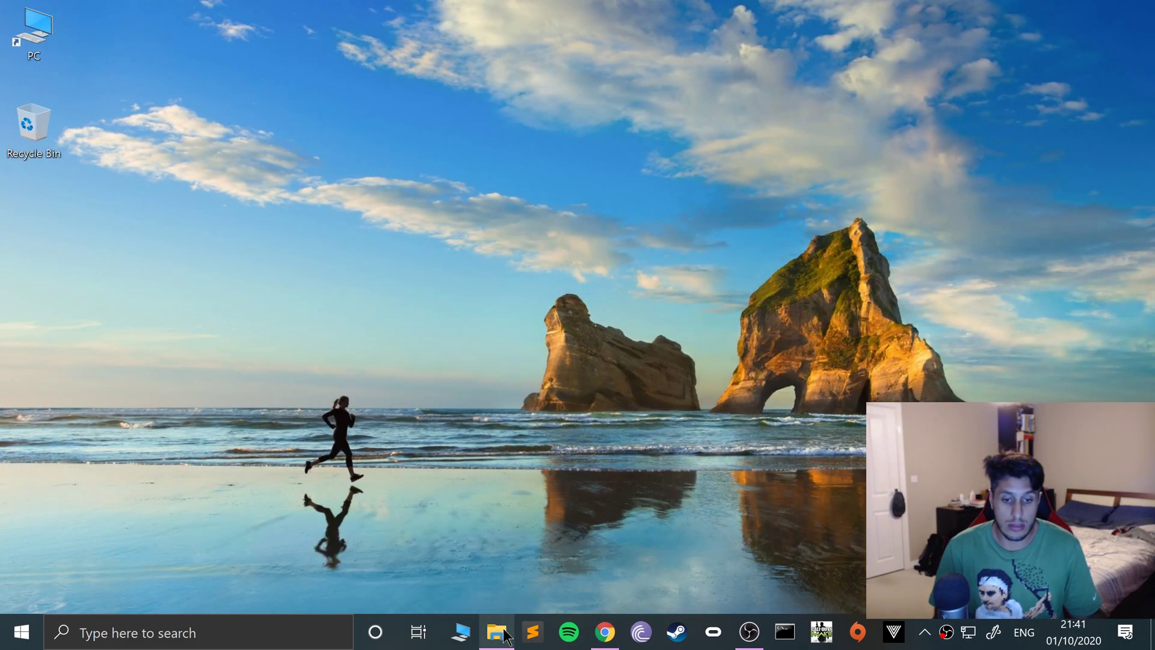
left_click(499, 633)
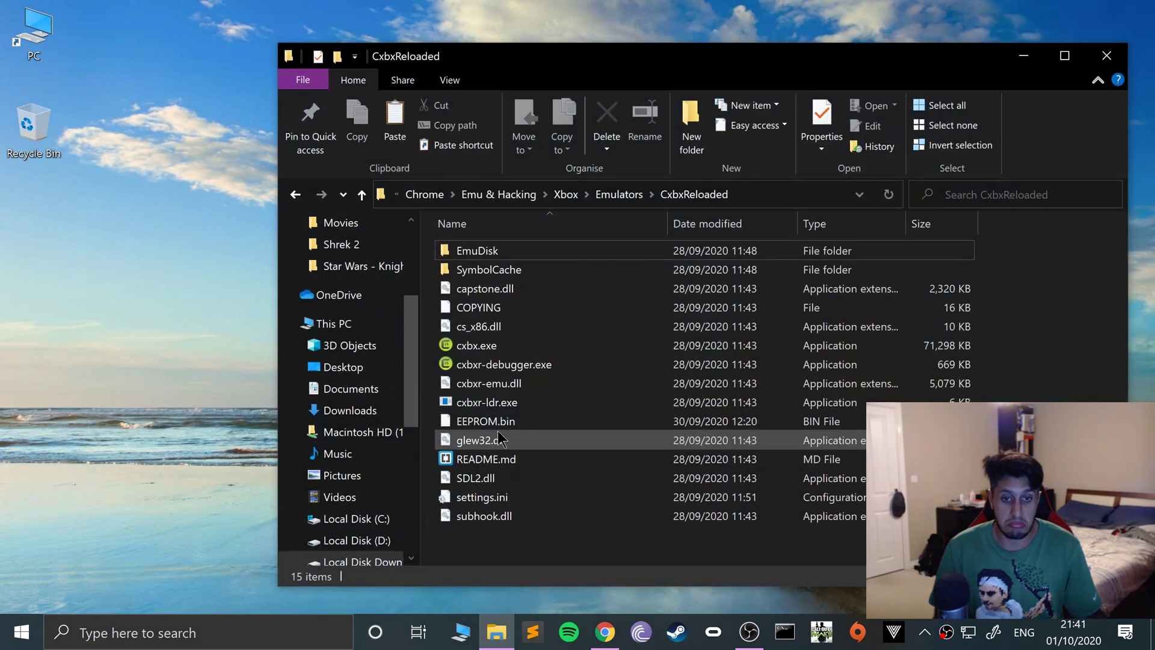
Launch cxbx.exe and open Config Input with Port 1 set to MS Controller Duke.
double_click(468, 350)
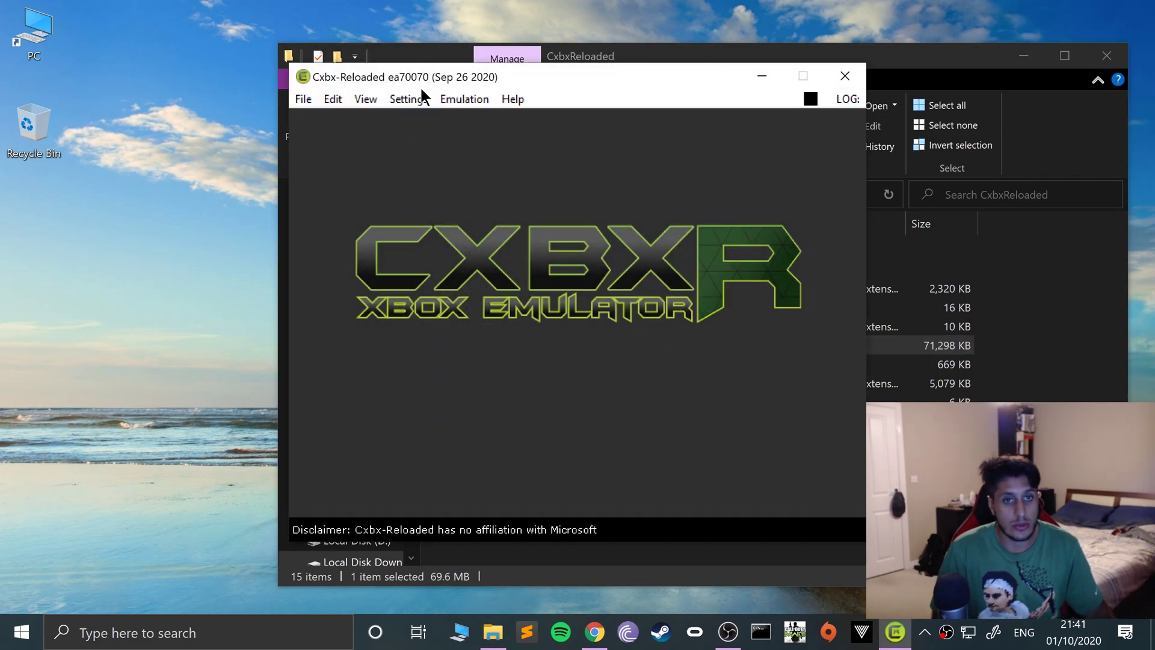
left_click(422, 97)
left_click(425, 121)
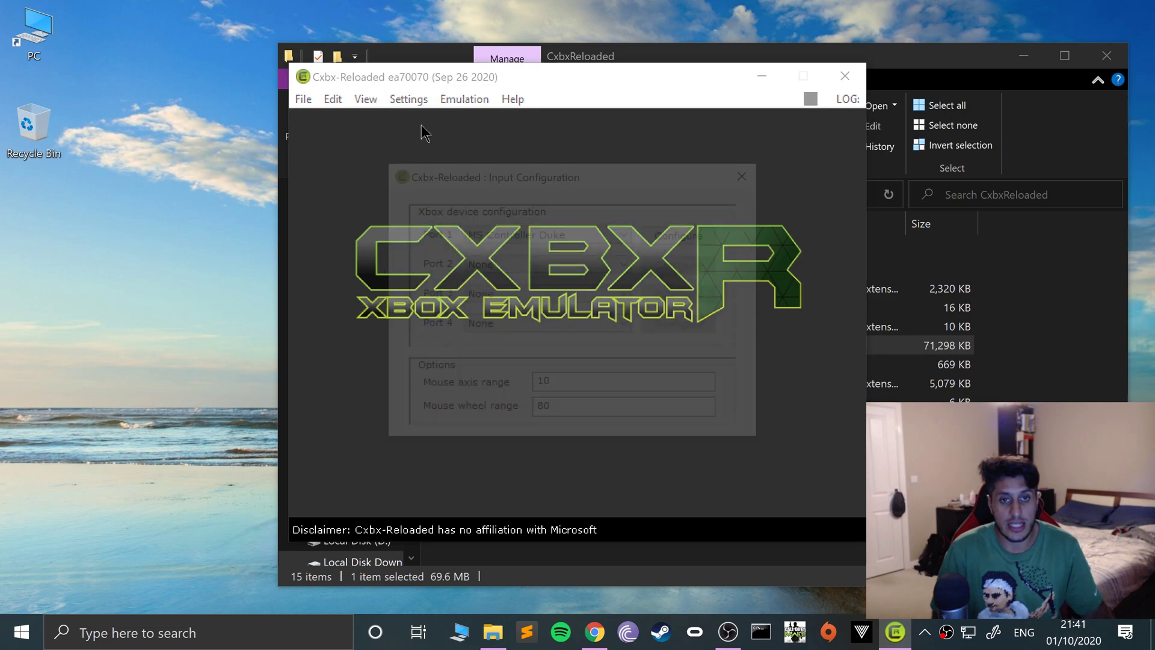
left_click(571, 236)
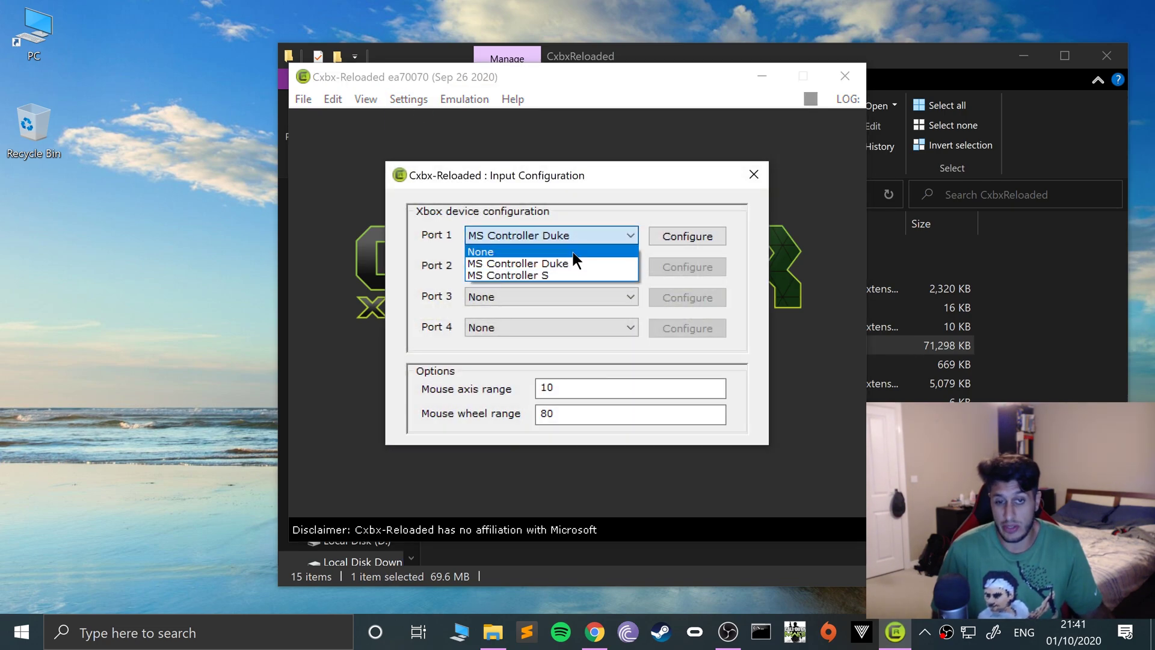
left_click(580, 263)
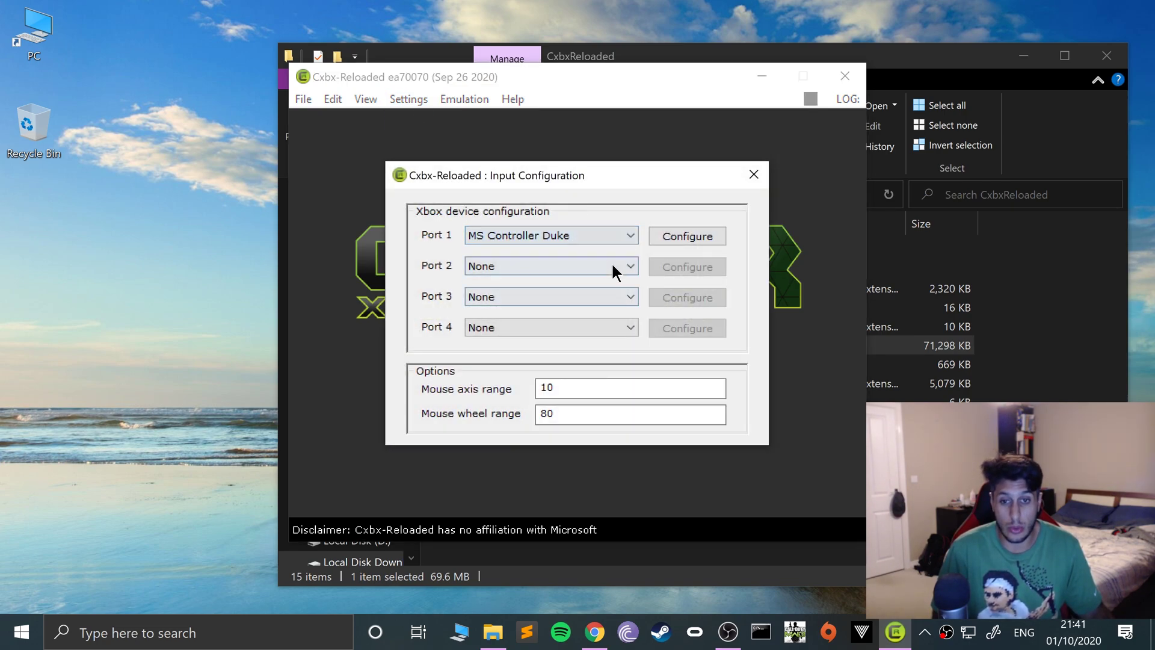
Open the Port 1 controller mapping and keep XInput/0/Gamepad as the input device.
left_click(689, 238)
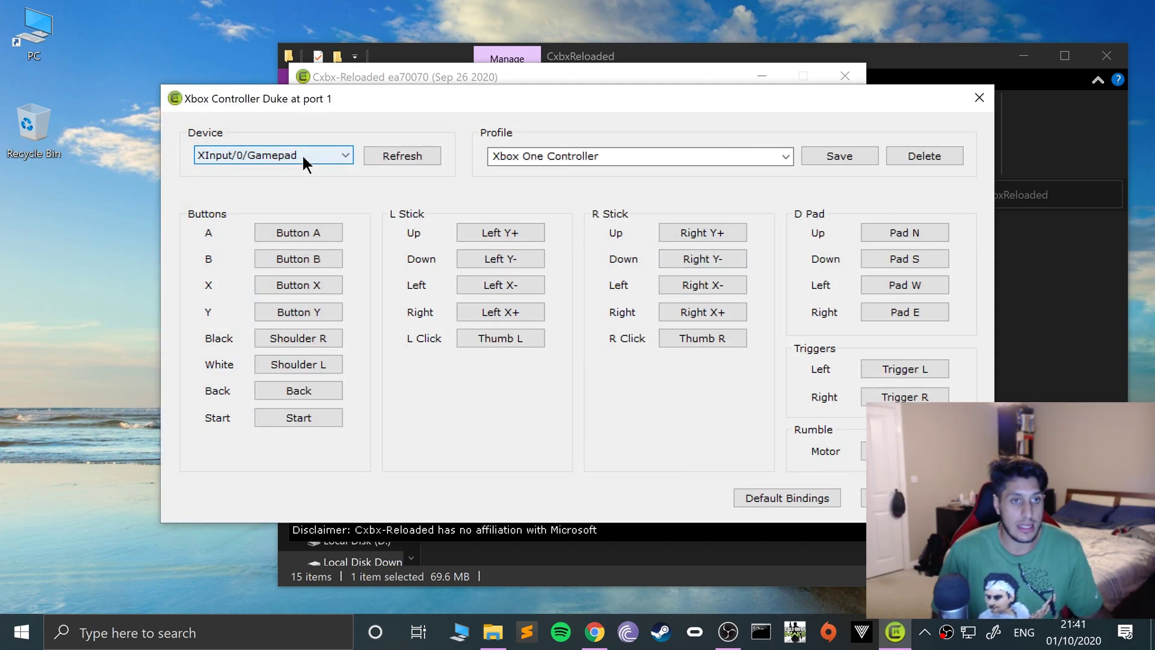
left_click(302, 154)
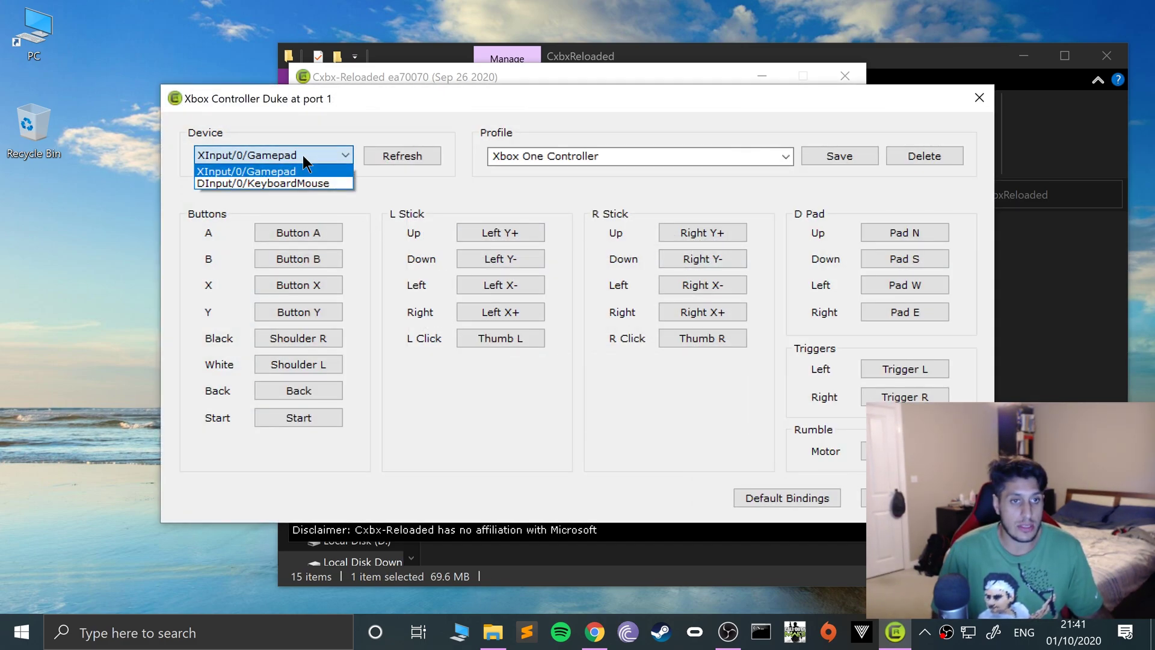
left_click(224, 172)
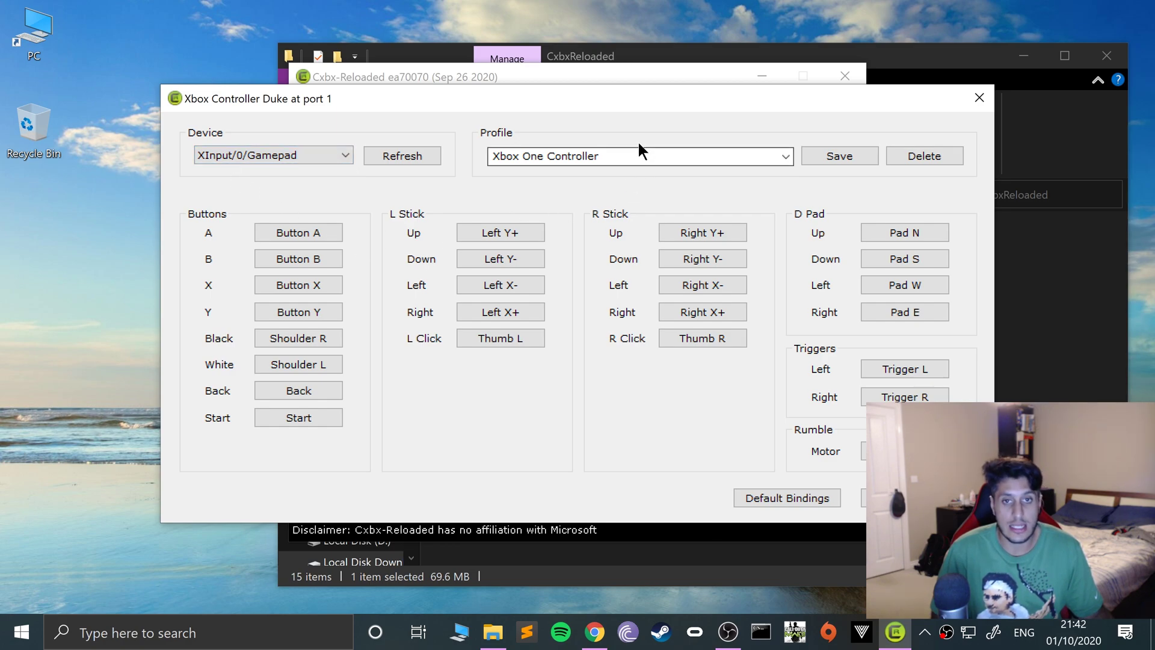
Delete the Xbox One Controller profile, clearing all bindings, and check the profile list.
left_click(925, 157)
left_click(783, 159)
left_click(770, 155)
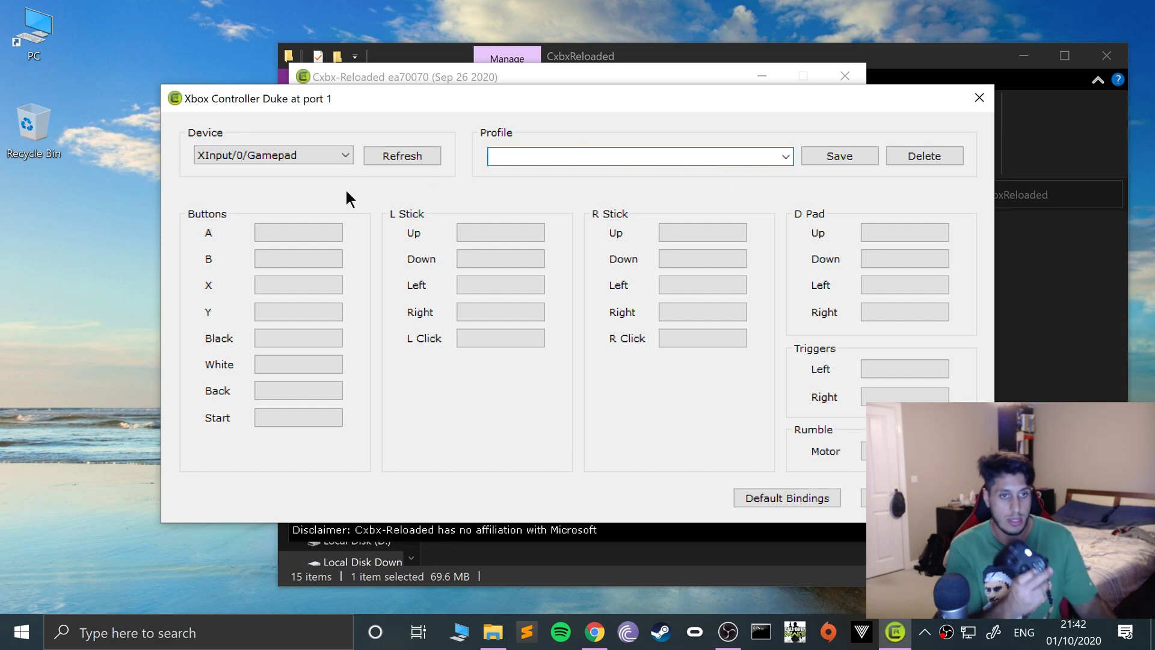
Bind A, B, X, Y and Back to matching gamepad buttons, Black to Shoulder R, White to Shoulder L.
left_click(299, 228)
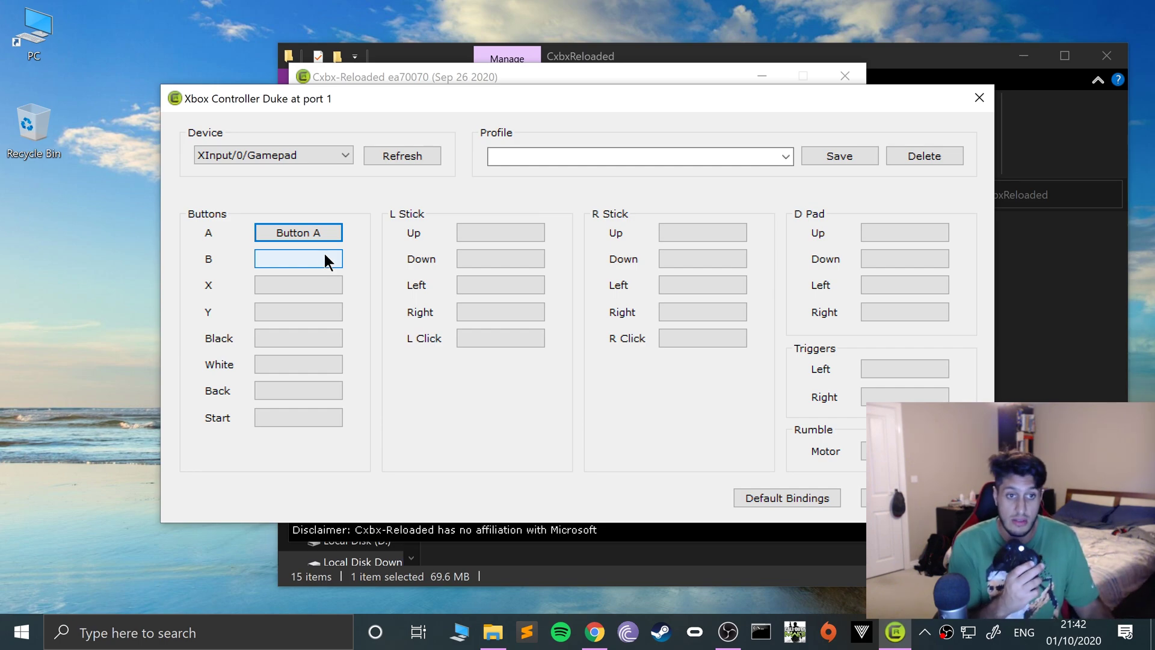
left_click(324, 251)
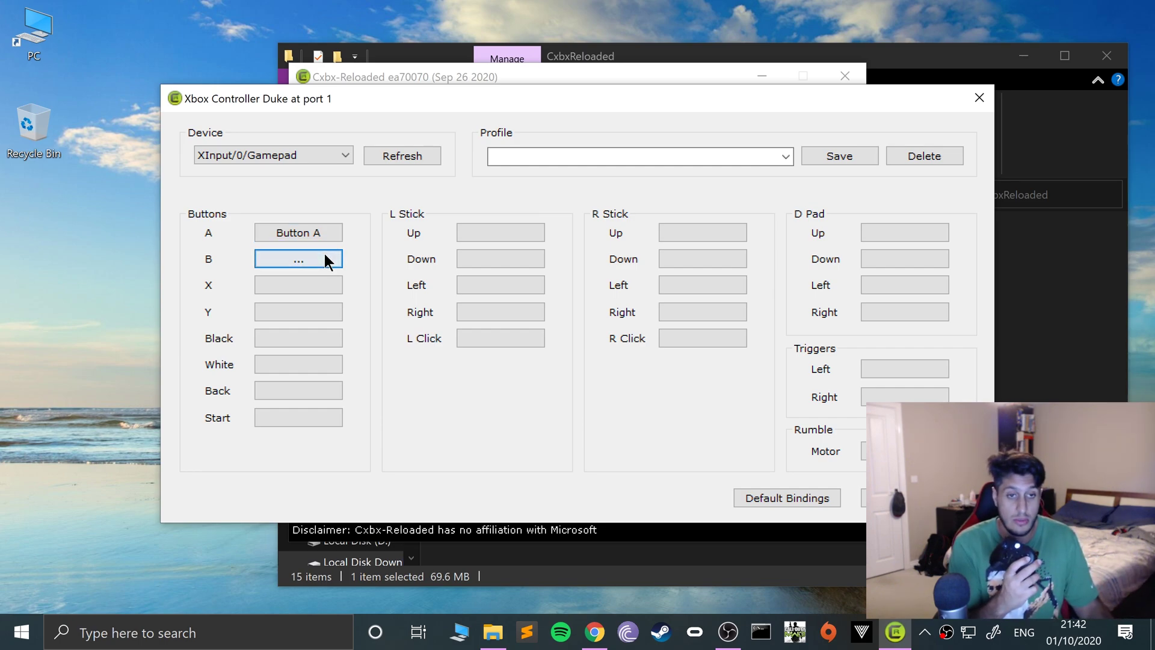
left_click(297, 286)
left_click(291, 308)
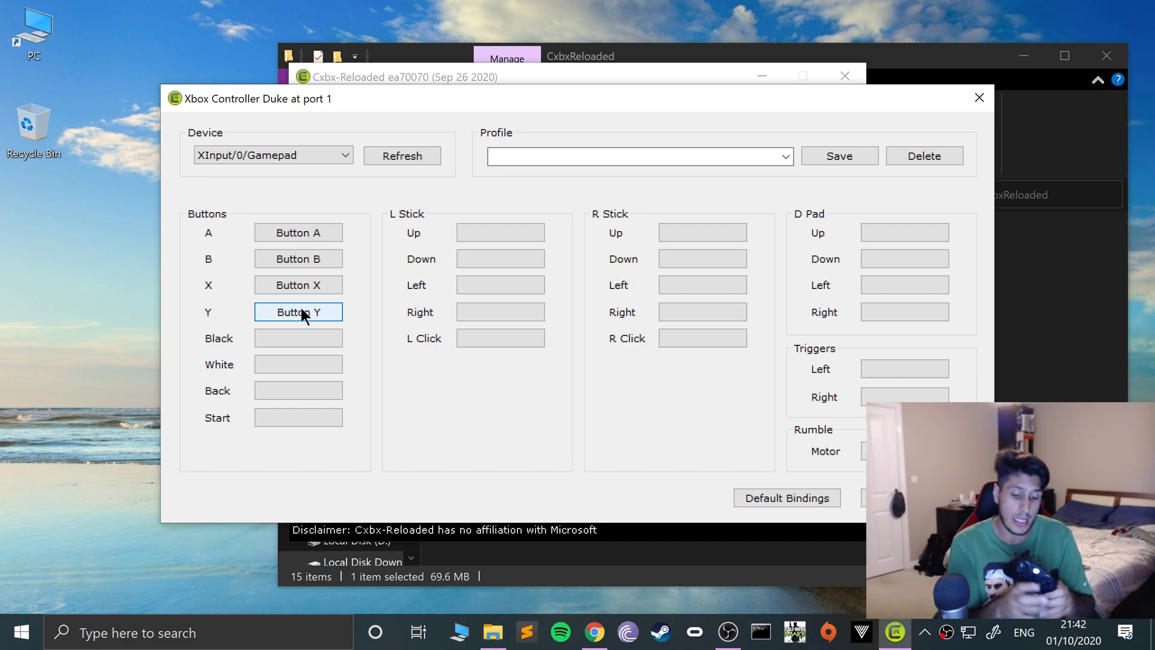
left_click(308, 331)
left_click(290, 362)
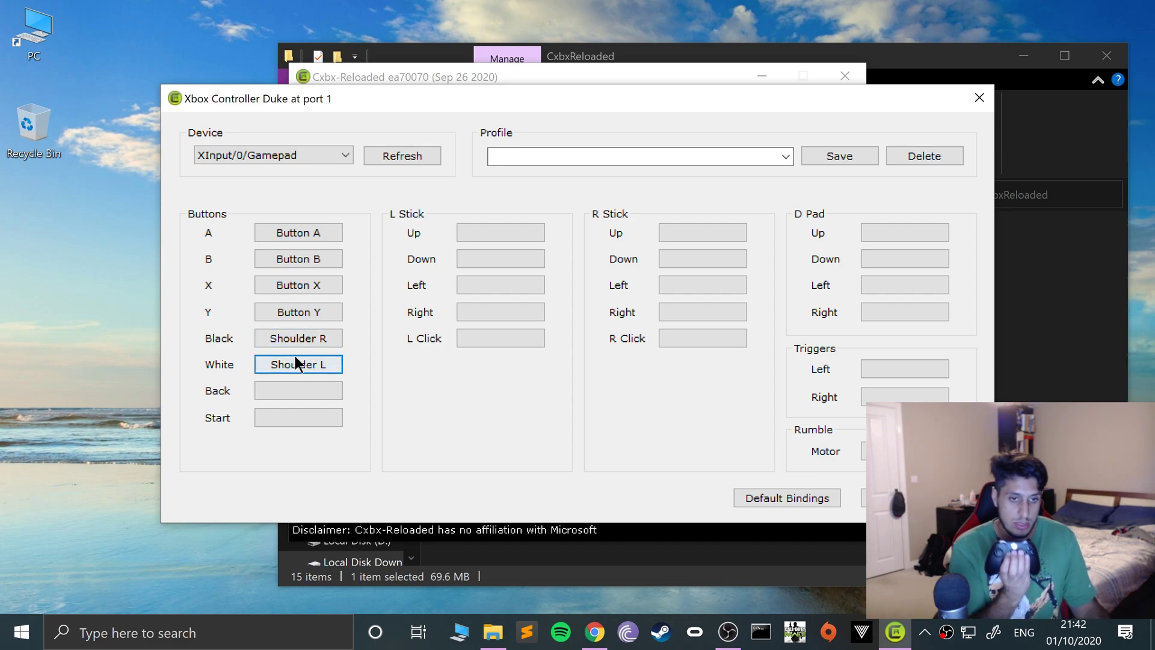
left_click(310, 389)
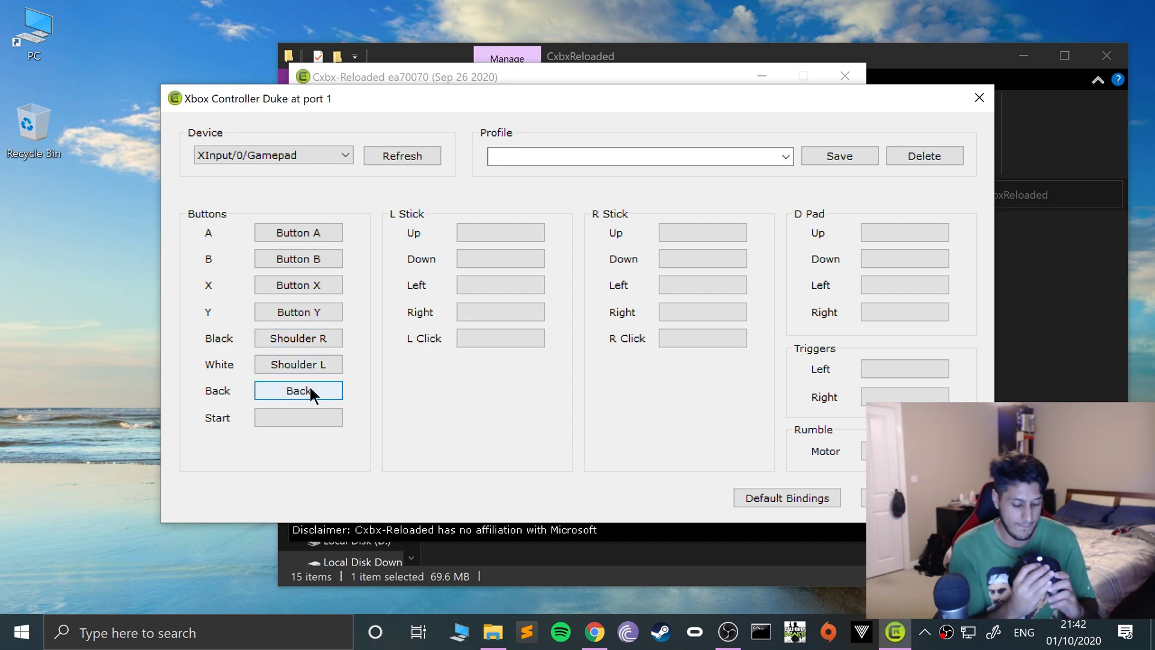
Bind Start and the left stick's up, down, left, right and click to the gamepad.
left_click_drag(288, 92, 130, 24)
left_click(150, 347)
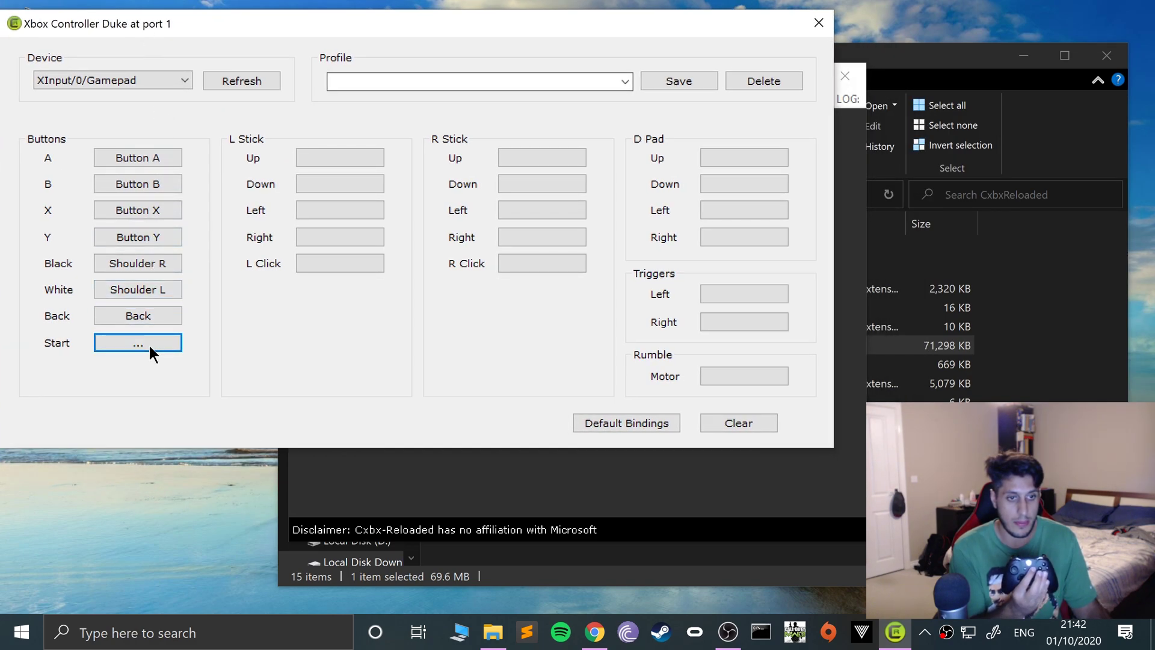
left_click(311, 154)
left_click(318, 182)
left_click(330, 207)
left_click(331, 237)
left_click(327, 260)
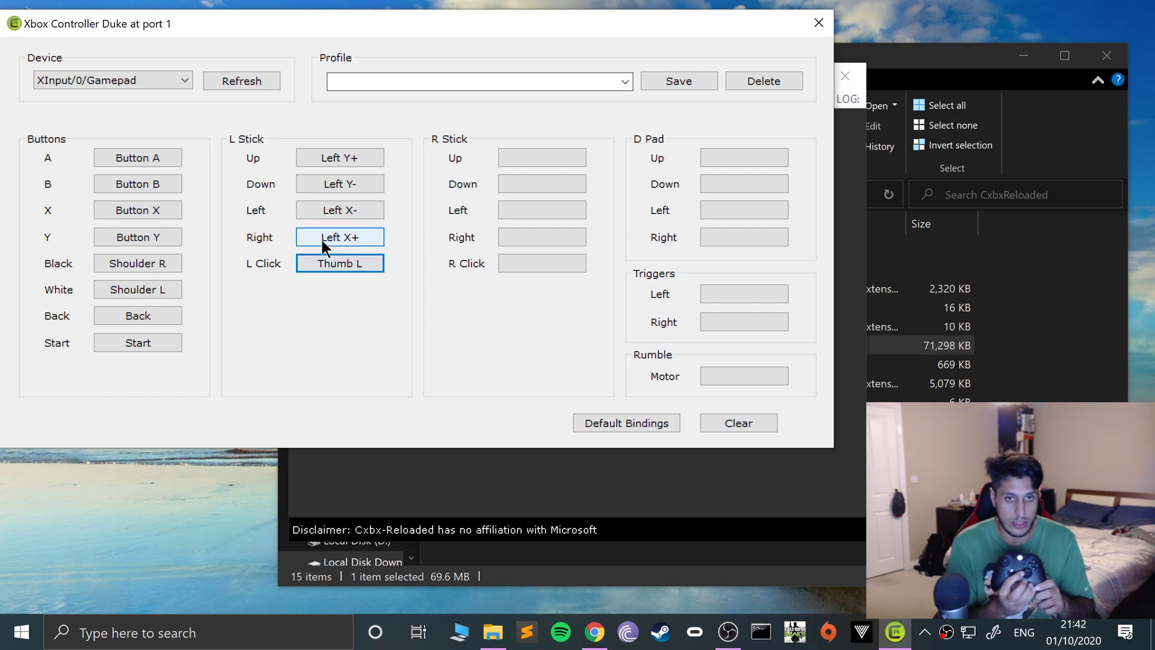
Bind the right stick's up, down, left, right and click to the gamepad.
left_click(532, 154)
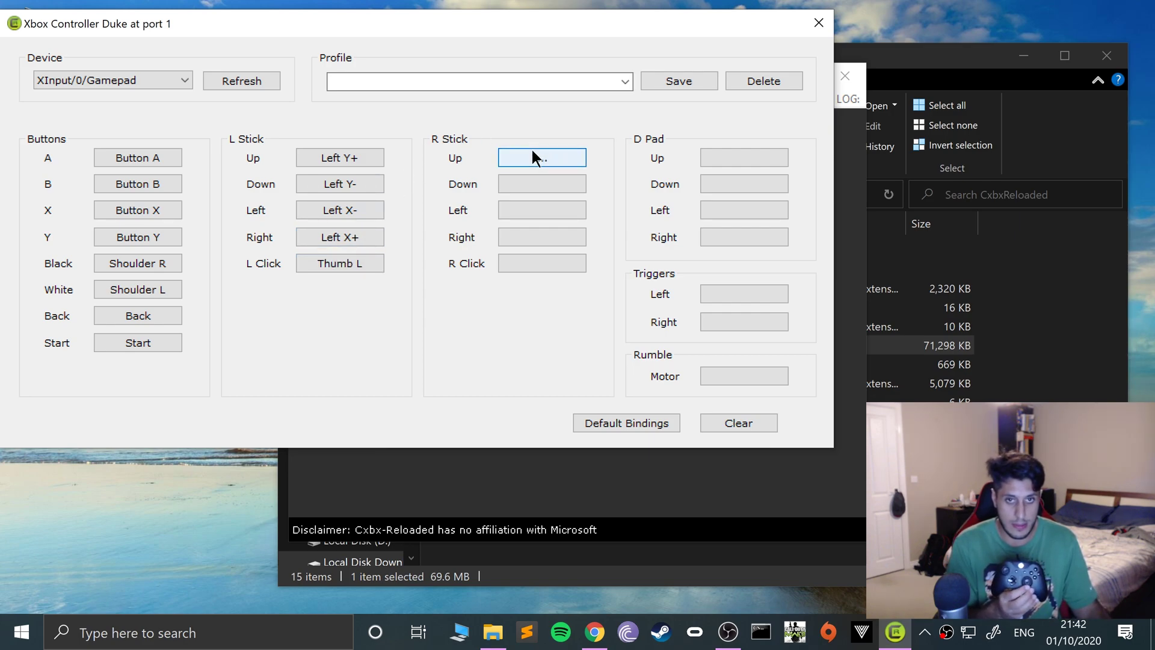
left_click(523, 182)
left_click(532, 212)
left_click(526, 235)
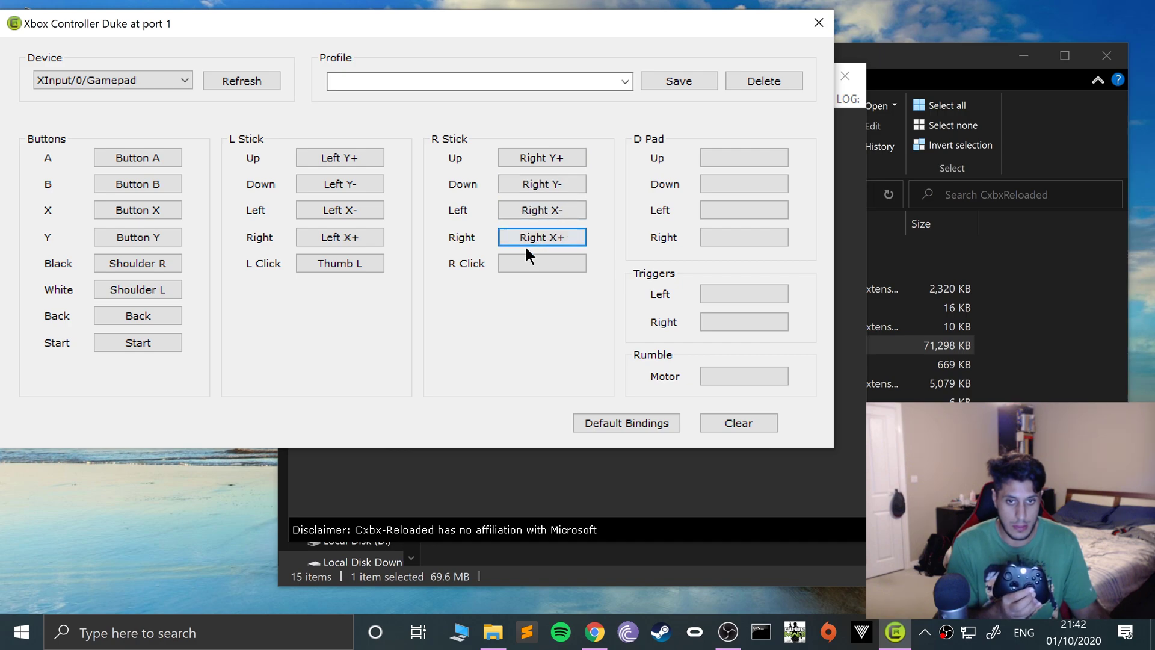
left_click(522, 260)
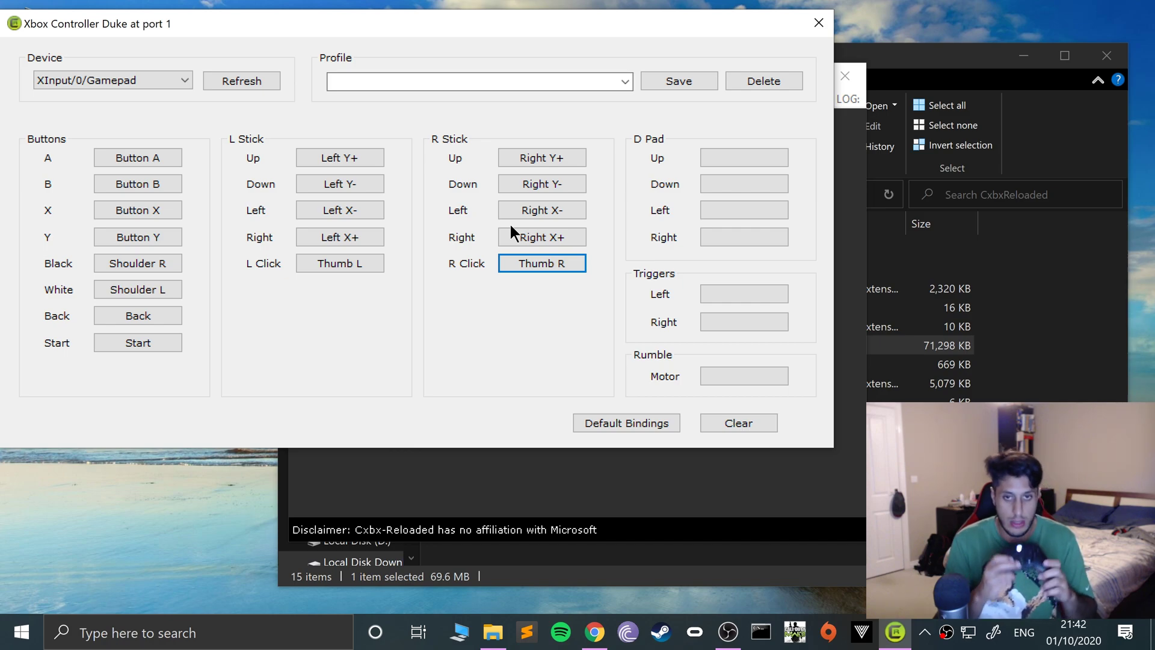
Bind all four D-pad directions and both left and right triggers to the gamepad.
left_click(709, 151)
left_click(710, 185)
left_click(706, 211)
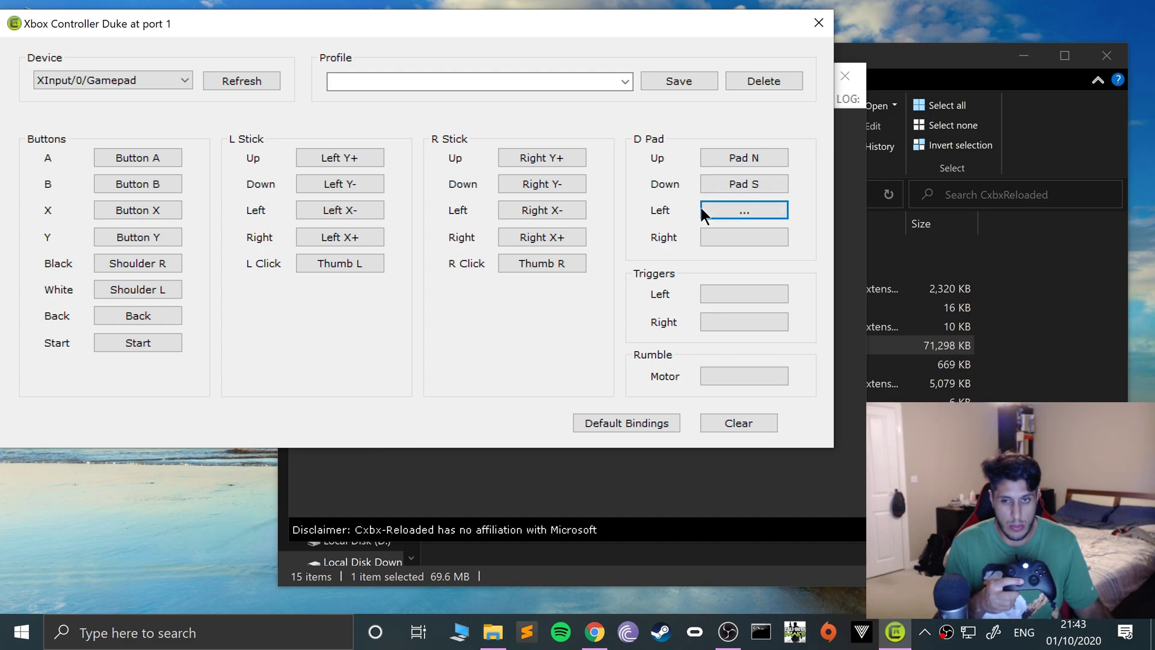
left_click(712, 231)
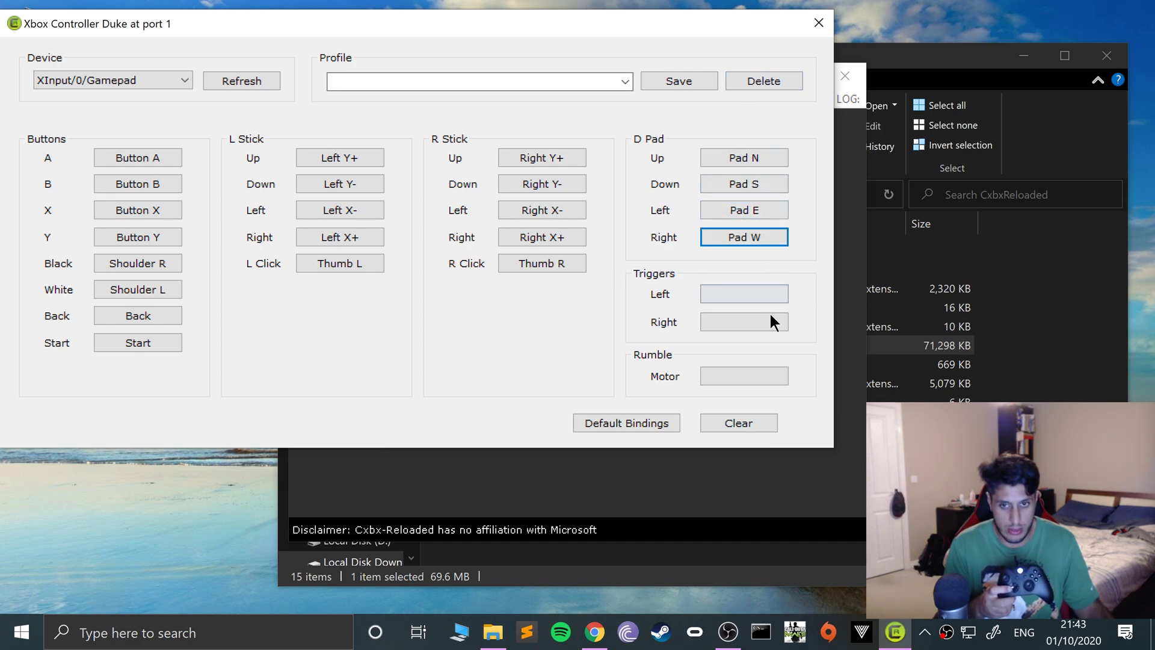
left_click(746, 287)
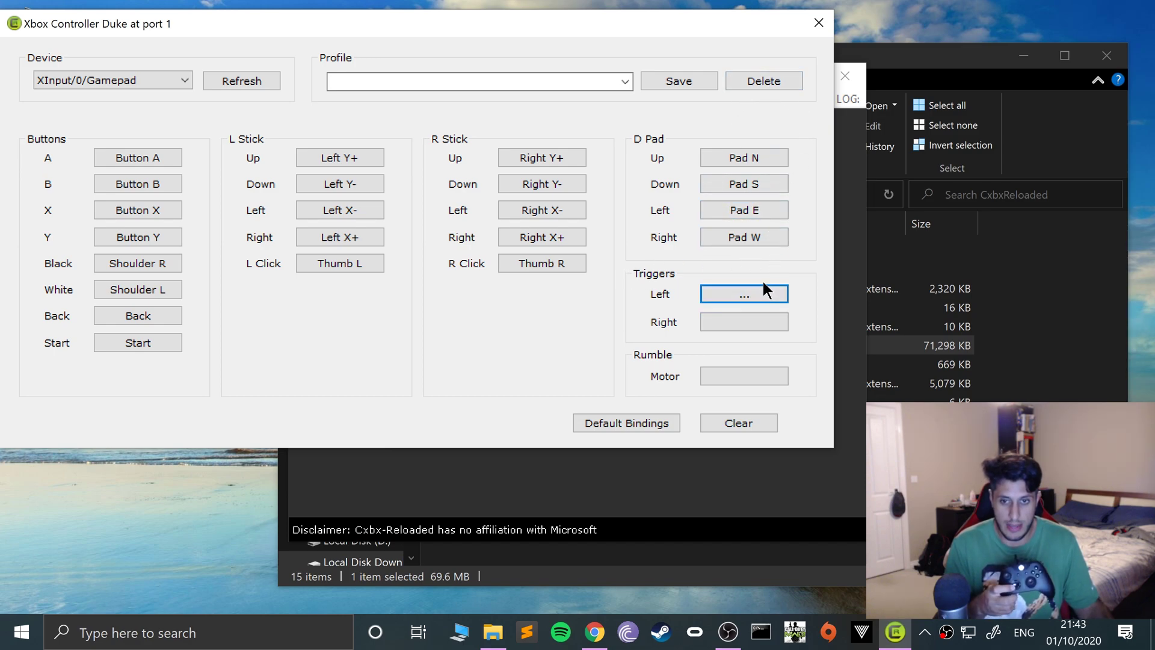
left_click(780, 322)
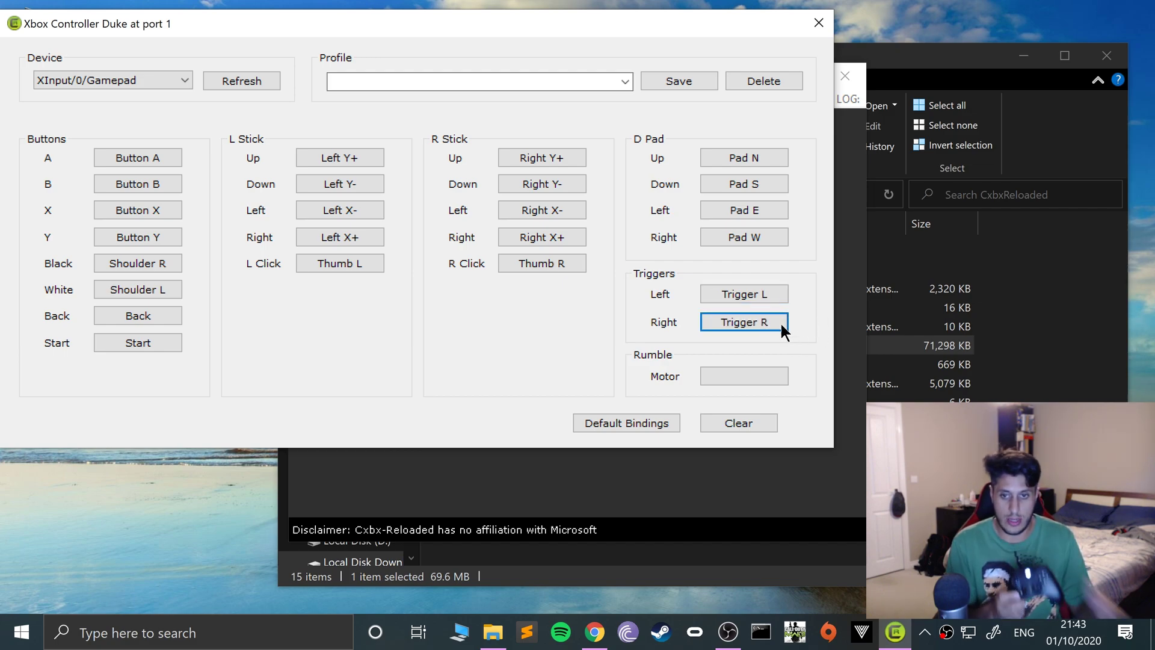
left_click(610, 80)
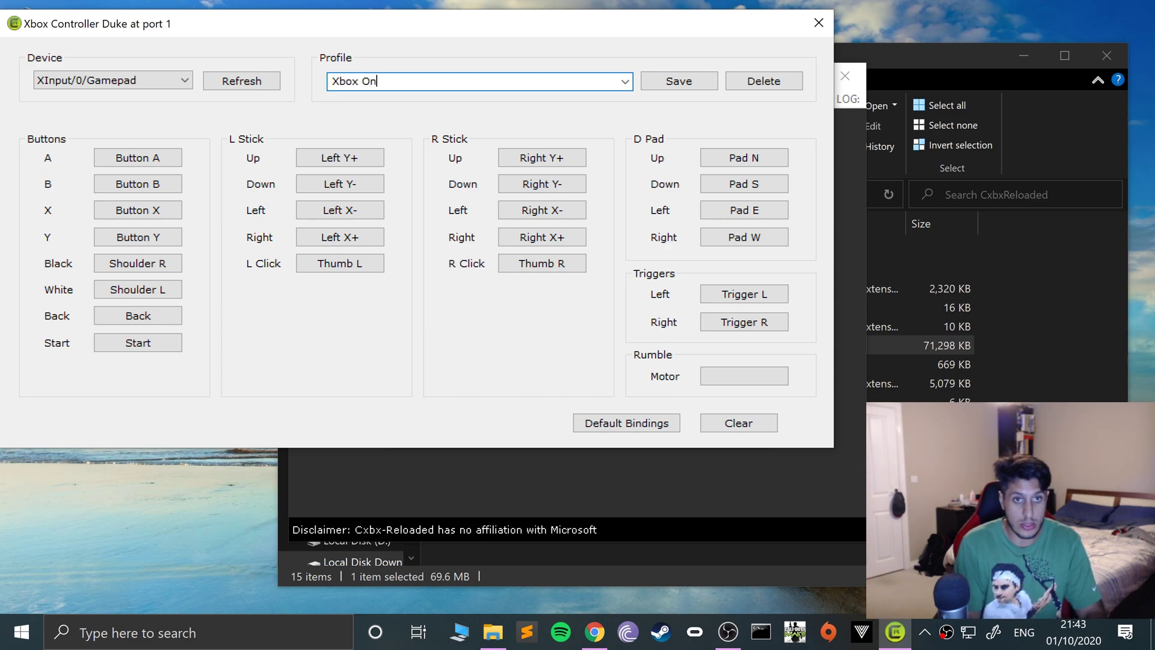
Save the bindings as the 'Xbox One Controller' profile and reopen Port 1 to confirm it's kept.
left_click(683, 81)
left_click(827, 25)
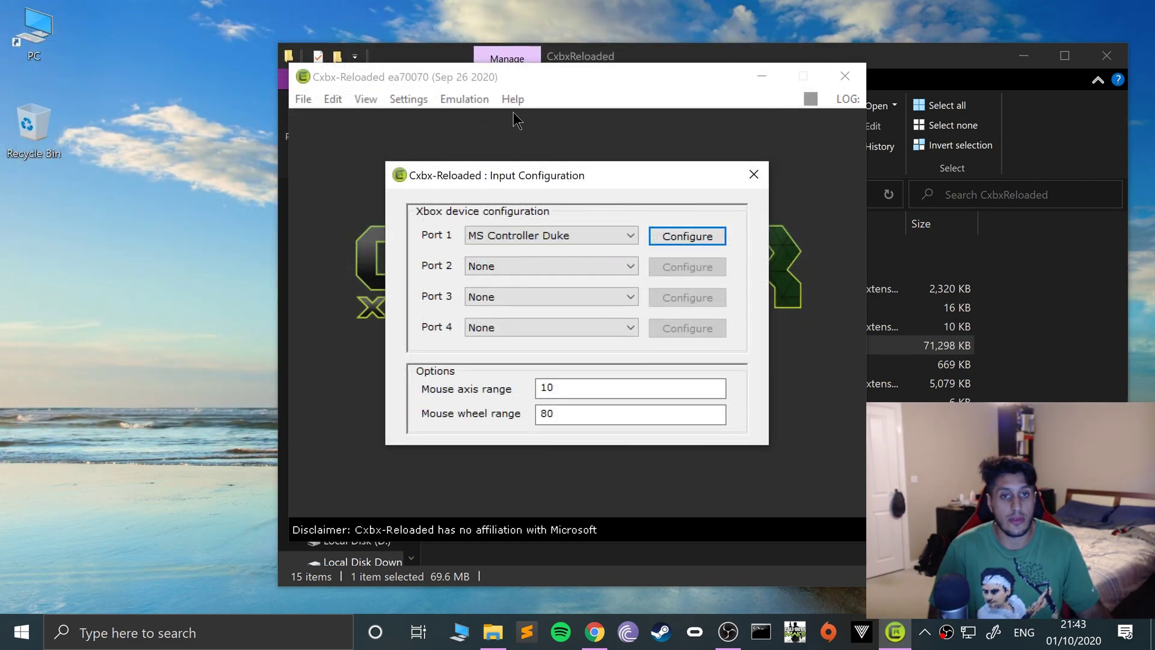
left_click(652, 236)
left_click(780, 150)
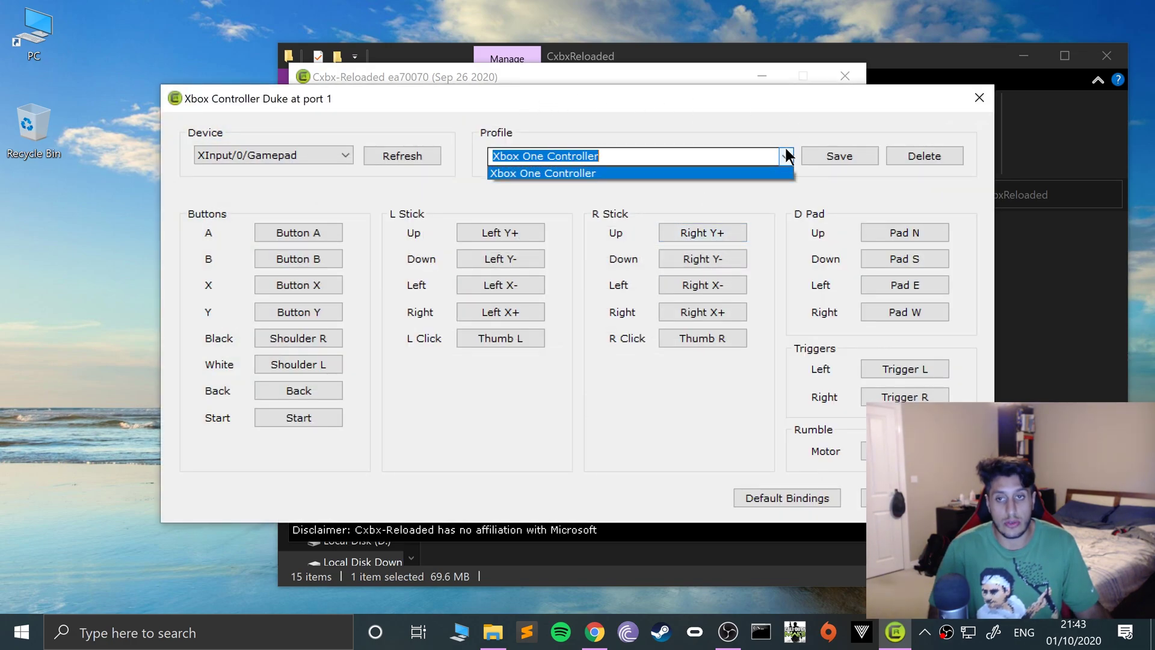
left_click(785, 148)
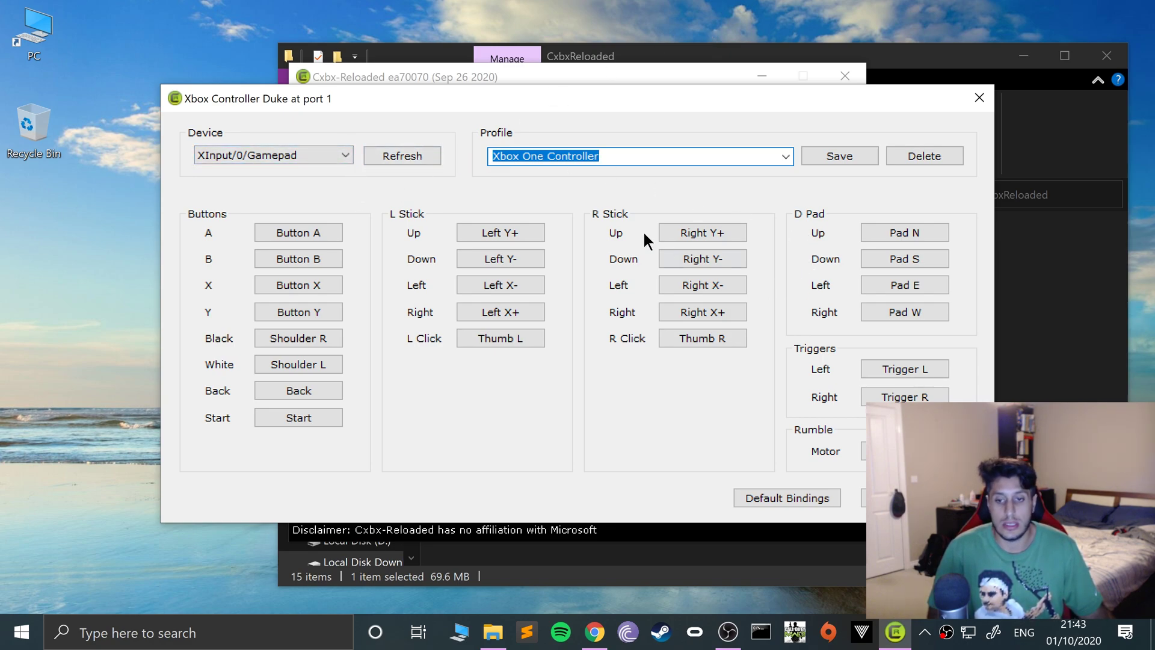
Confirm the XInput gamepad remains the input device and close the port 1 mapping window.
left_click(392, 162)
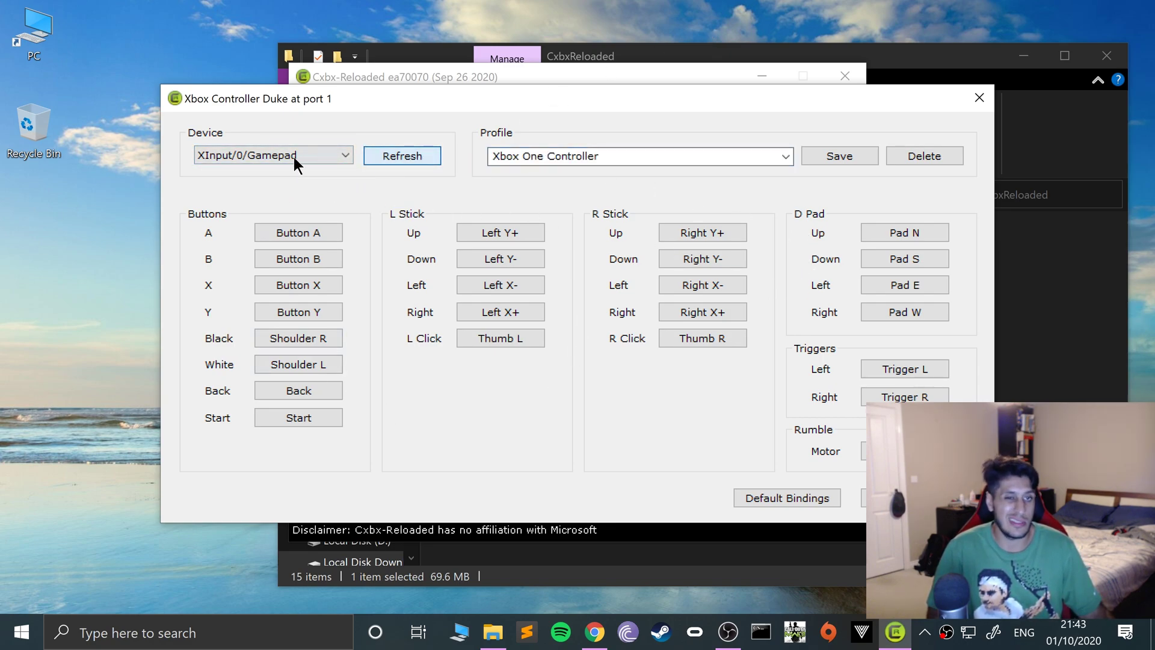
left_click(279, 157)
left_click(556, 129)
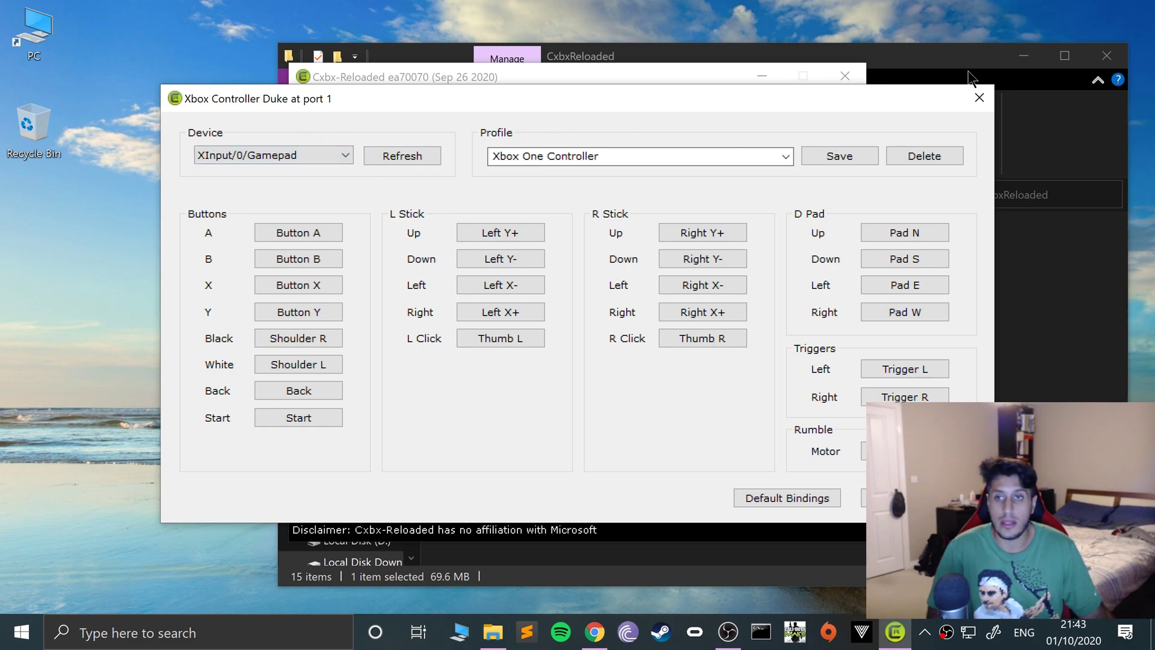
left_click(978, 97)
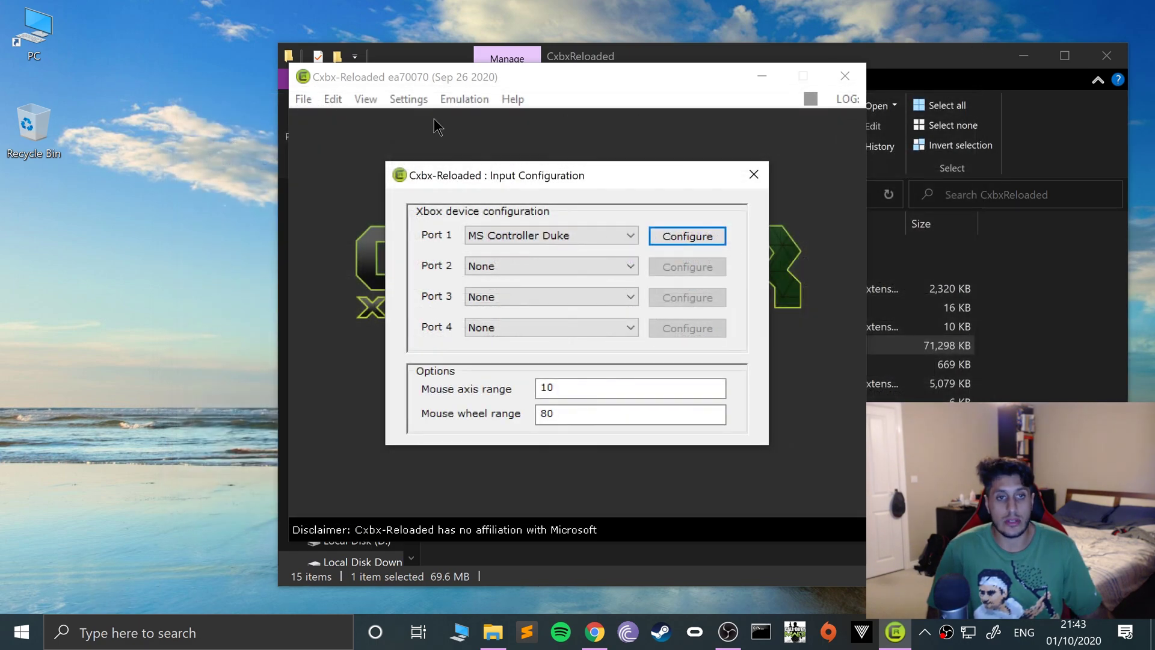
Load Shrek 2 from Recent Xbe Files, accept the signature warning, and start emulation.
left_click(754, 174)
left_click(306, 101)
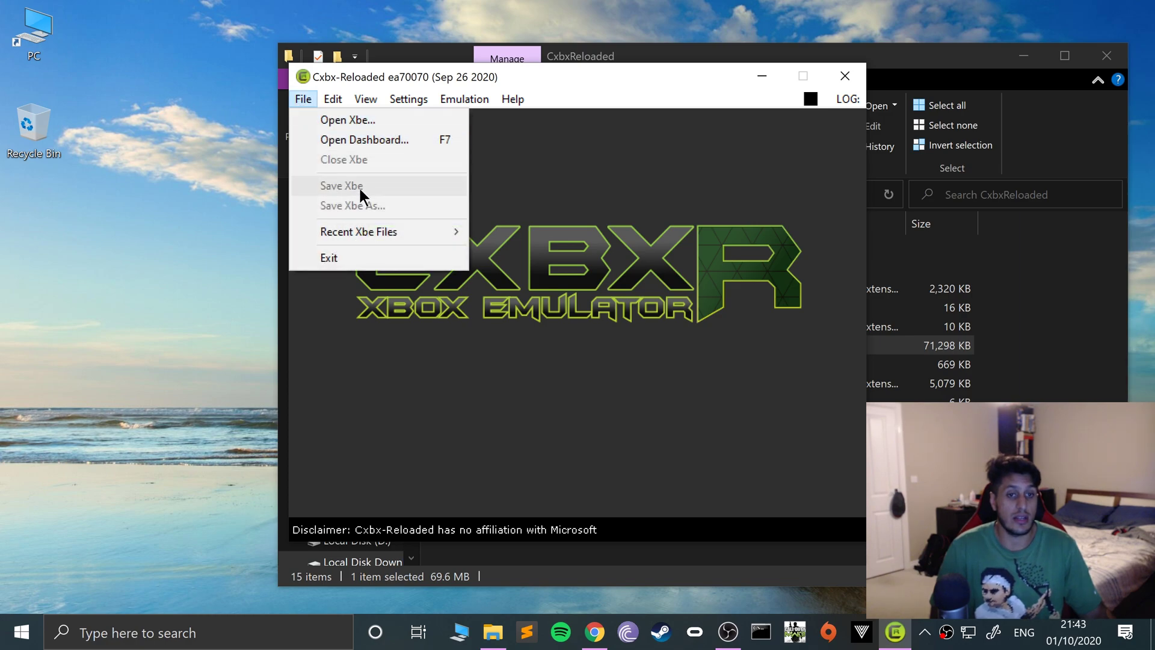
mouse_move(369, 233)
left_click(530, 233)
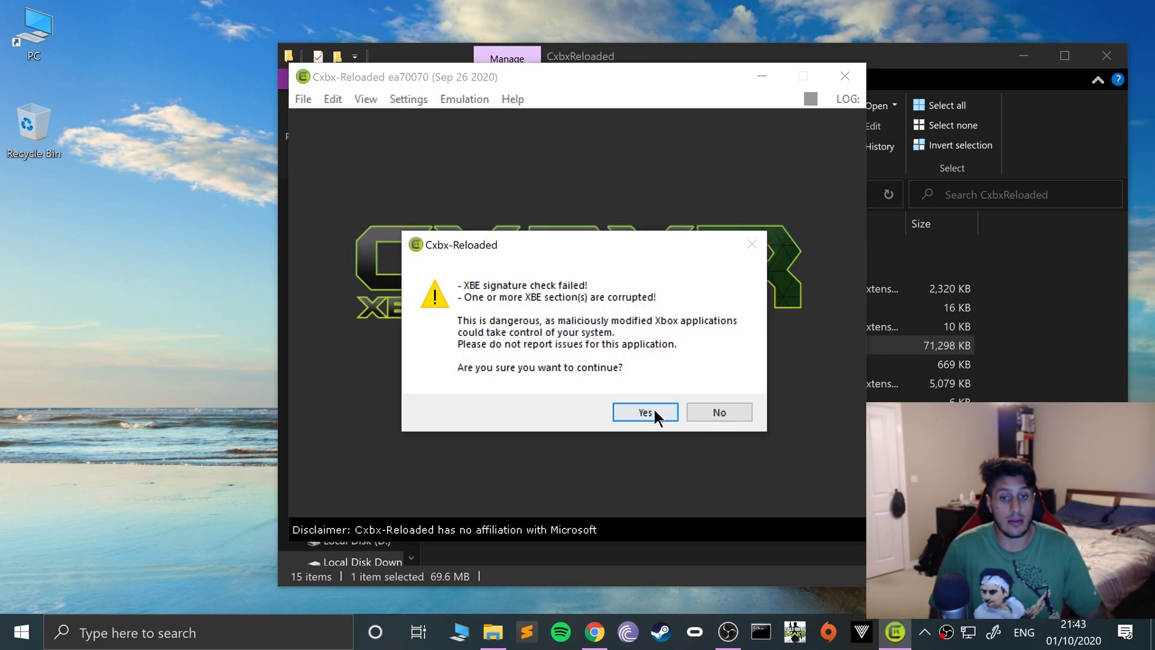
left_click(655, 412)
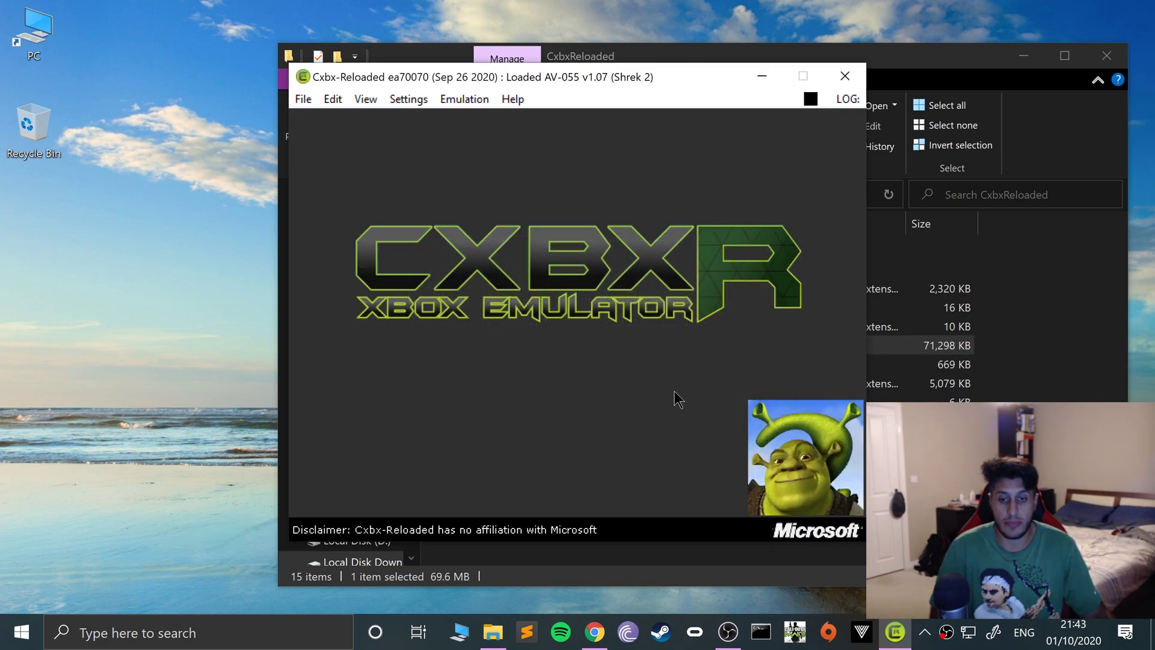
left_click(409, 100)
mouse_move(464, 100)
left_click(469, 120)
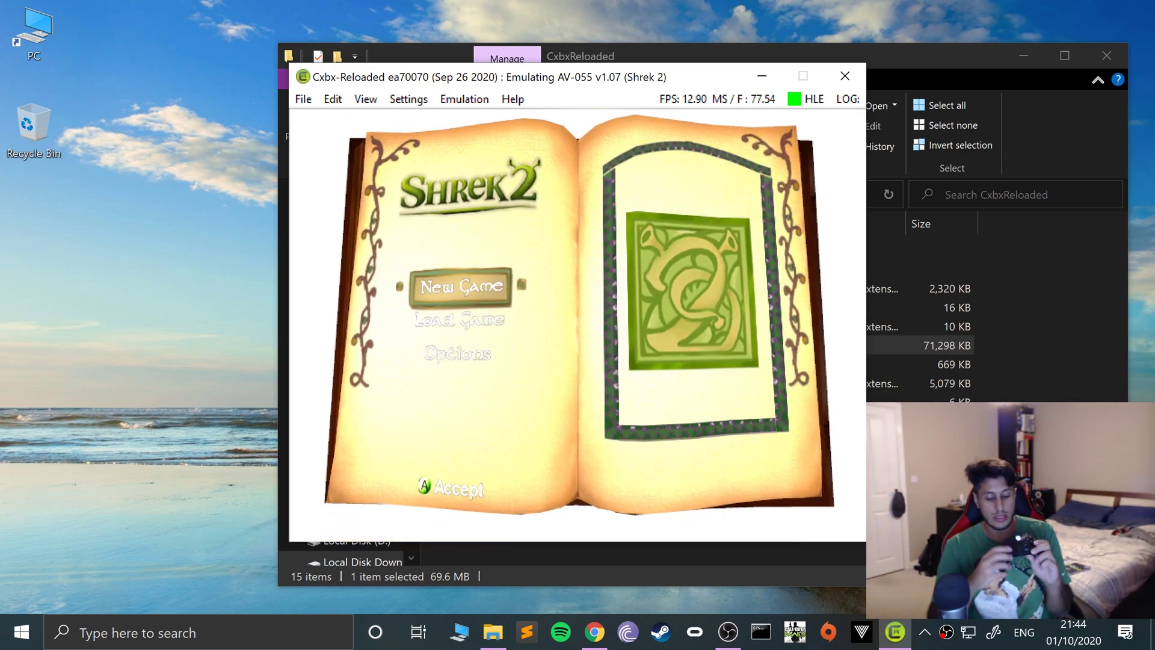
Navigate the Shrek 2 main menu, select New Game, then back out of the save prompt.
key("Up")
key("Up")
key("Up")
key("Down")
key("Up")
key("Return")
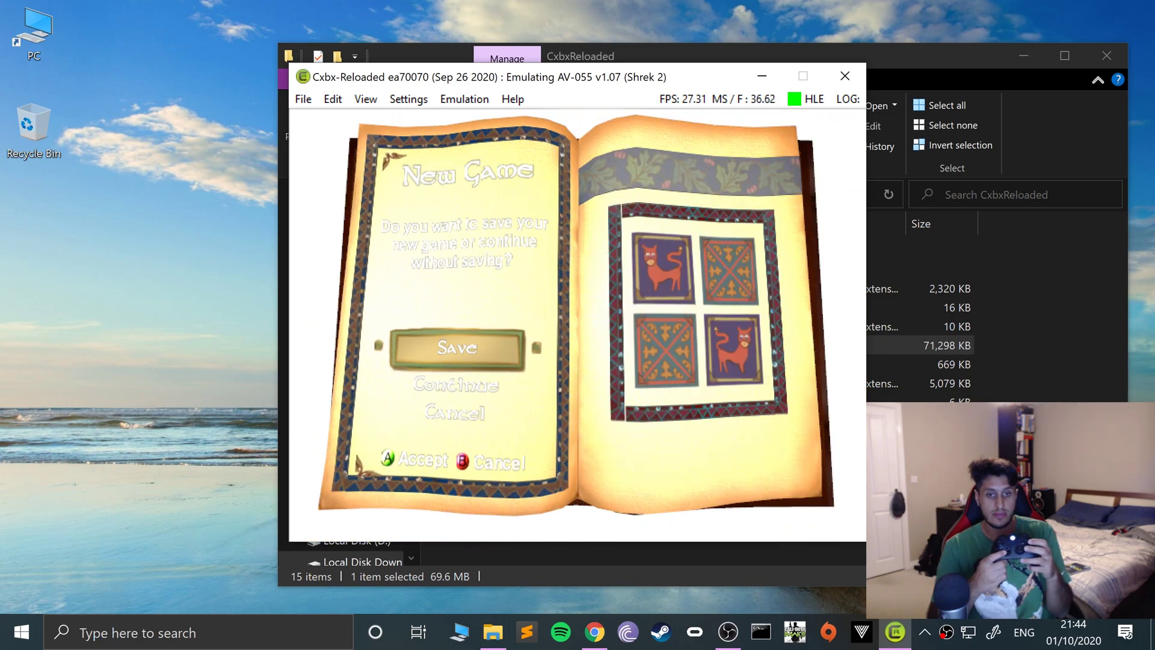
key("Escape")
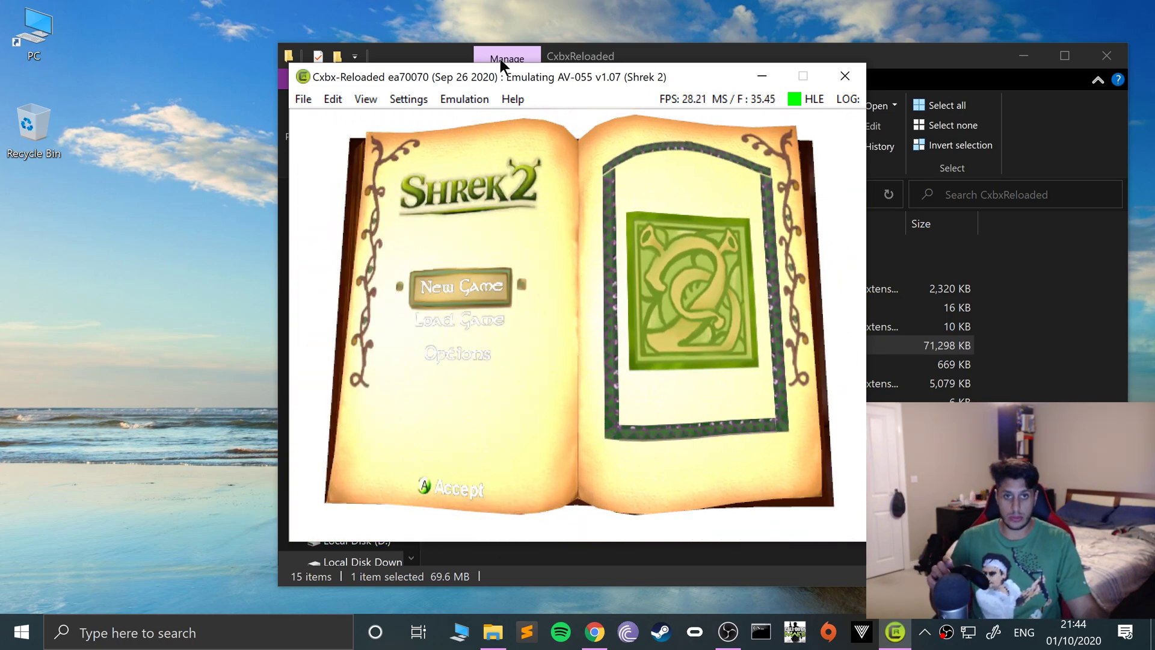
Bring the CxbxReloaded File Explorer window back in front of the game.
left_click(645, 47)
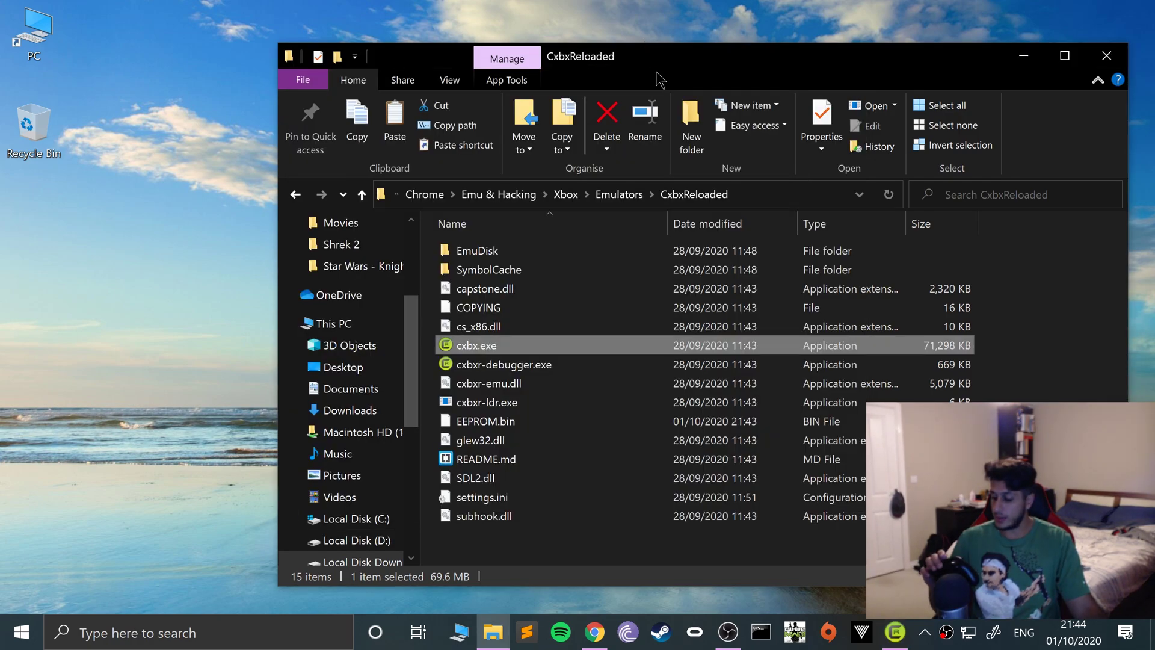